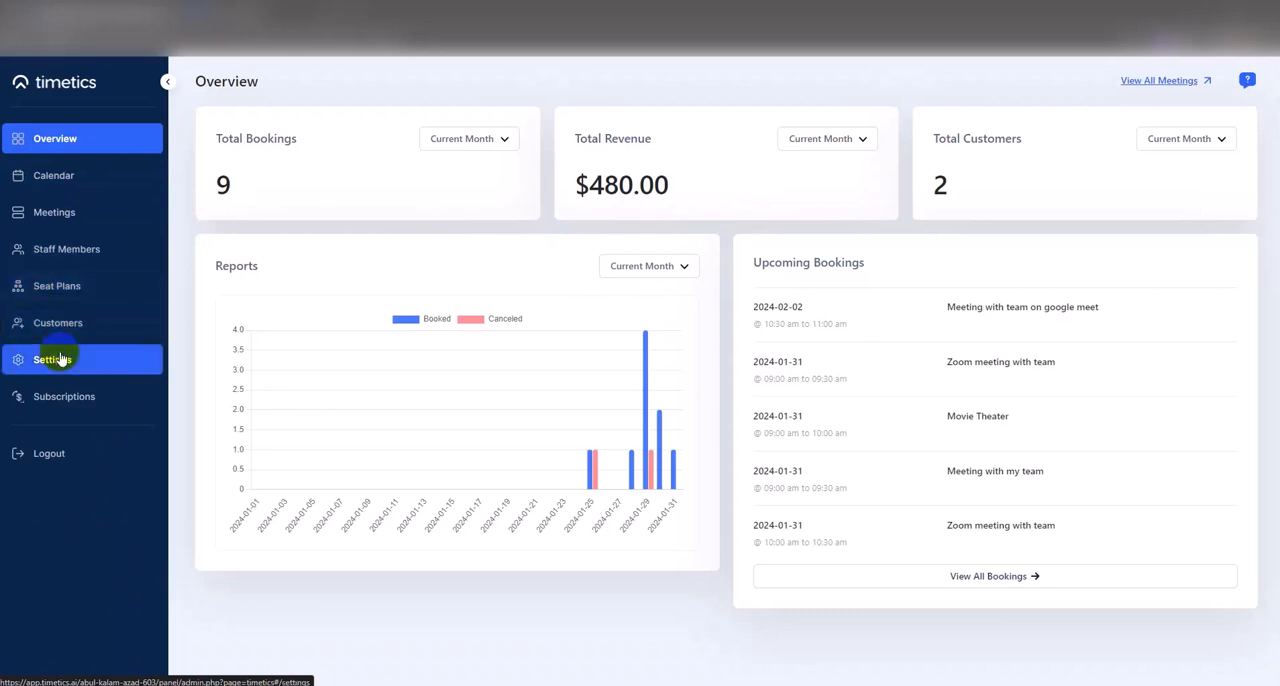
- Open the Zoom integration's configuration in the Timetics settings
{"action": "left_click", "coordinate": [61, 359]}
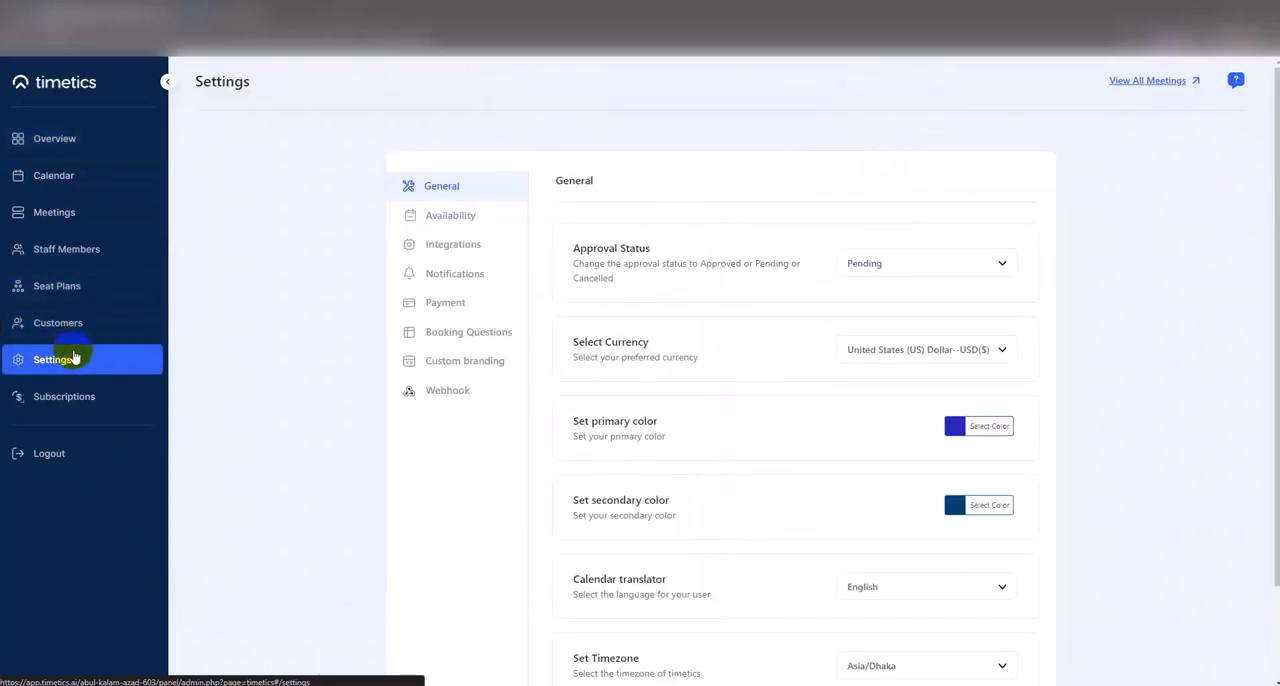
{"action": "left_click", "coordinate": [444, 252]}
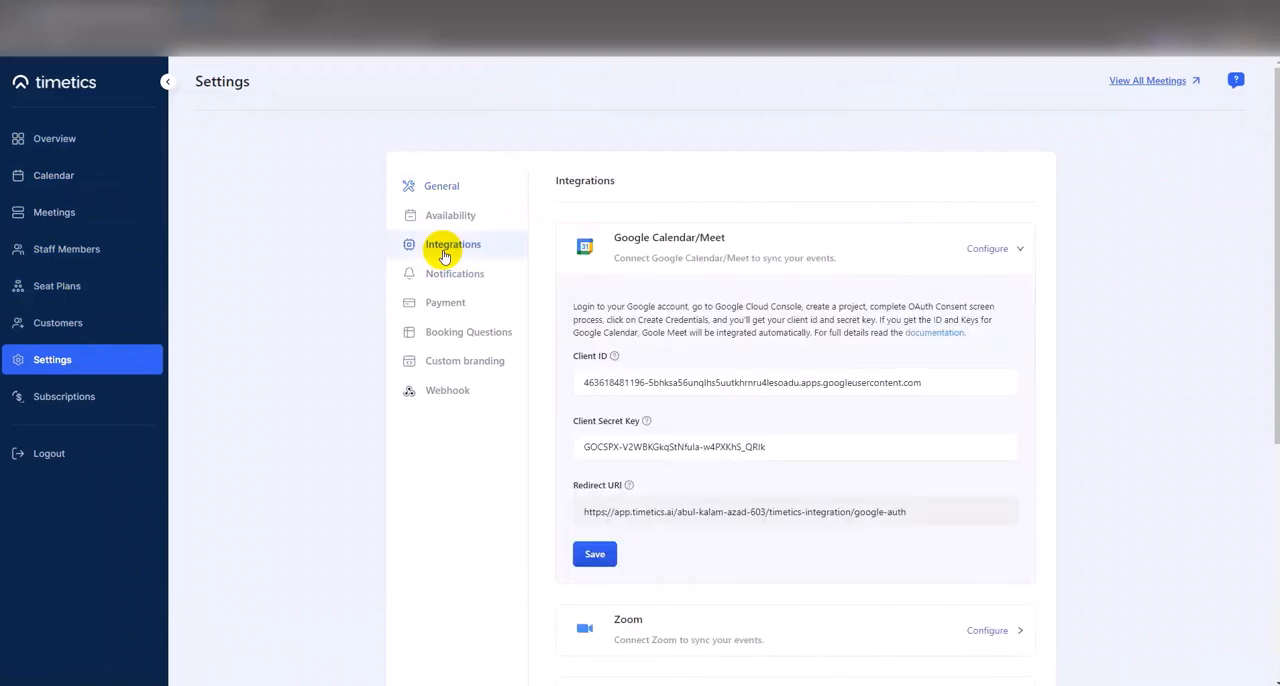
{"action": "left_click", "coordinate": [586, 244]}
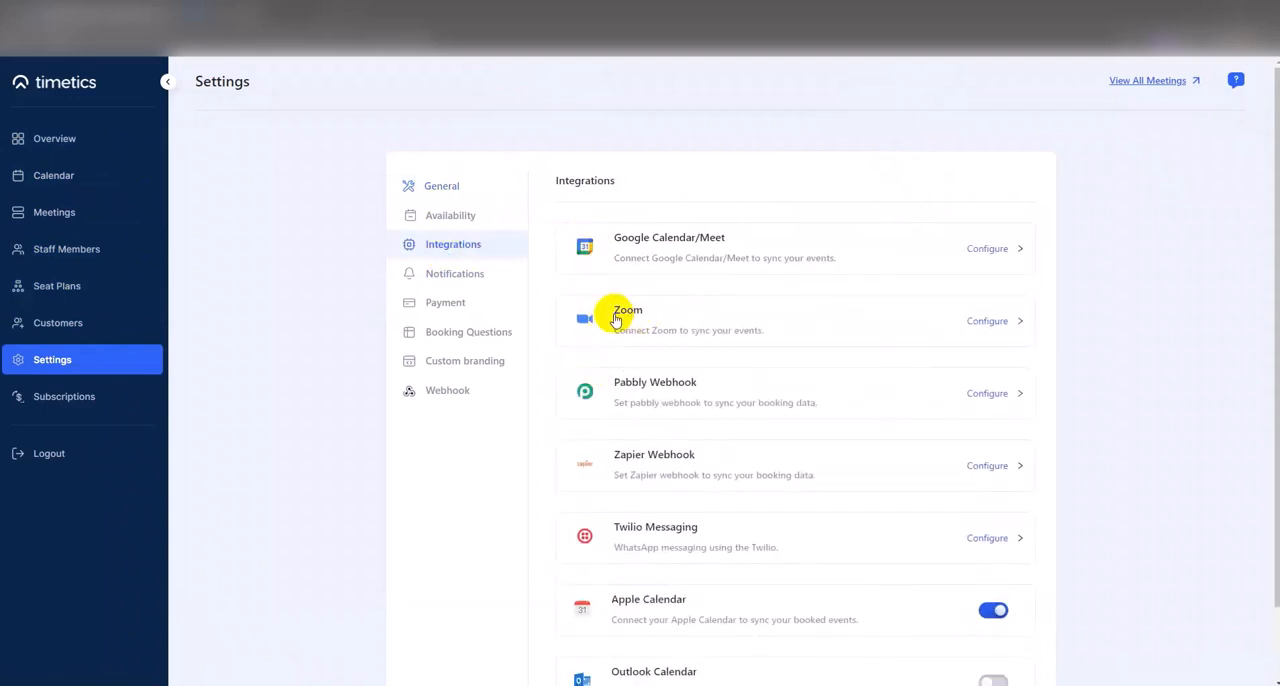
{"action": "left_click", "coordinate": [986, 322]}
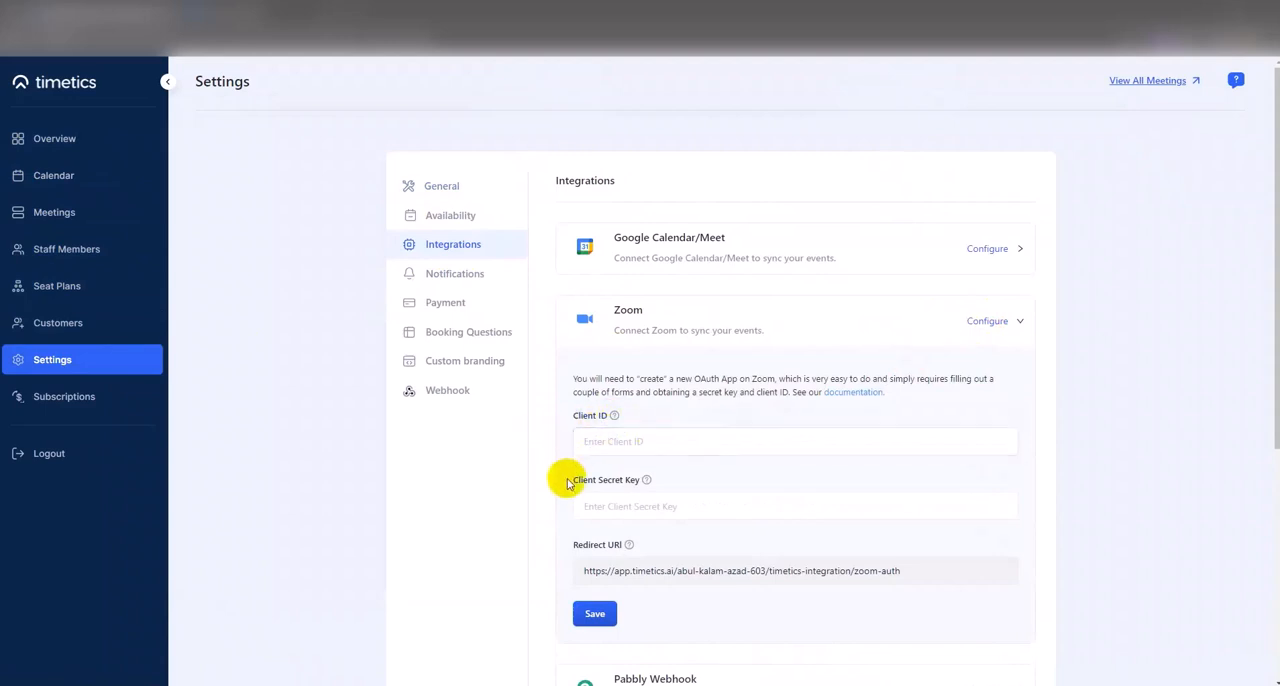
- Copy the Zoom integration's redirect URI to the clipboard
{"action": "left_click", "coordinate": [600, 483]}
{"action": "left_click", "coordinate": [579, 425]}
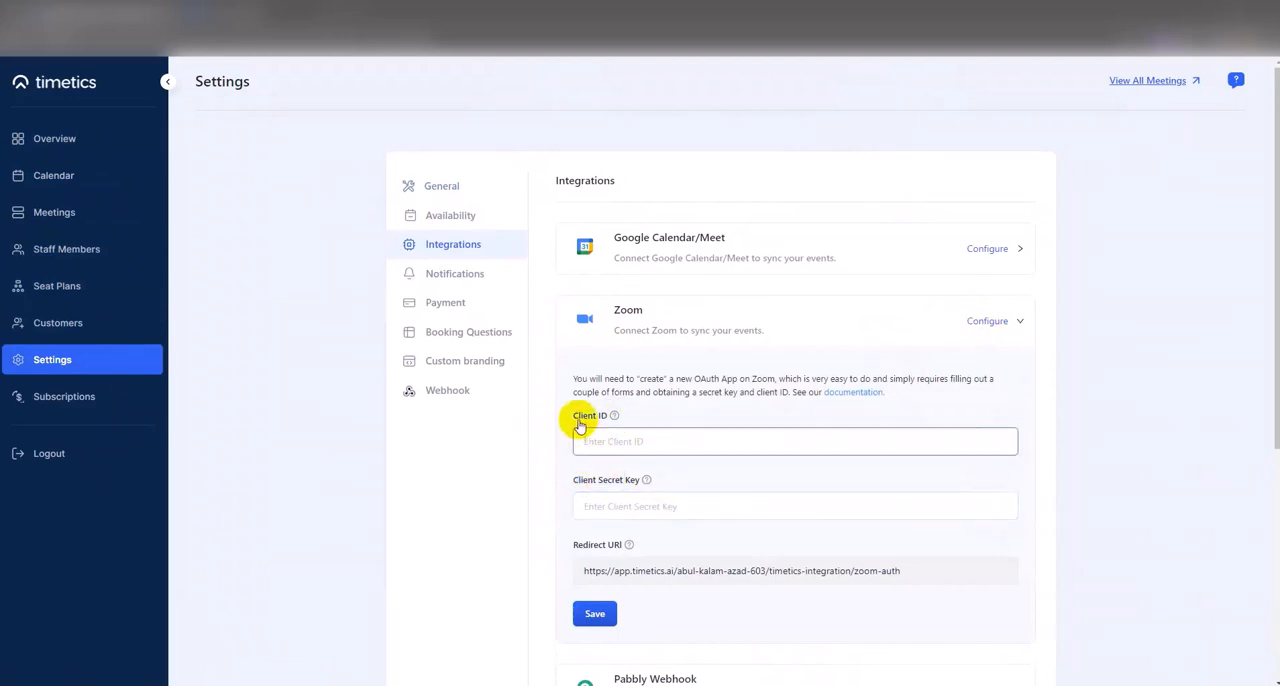
{"action": "left_click", "coordinate": [572, 492]}
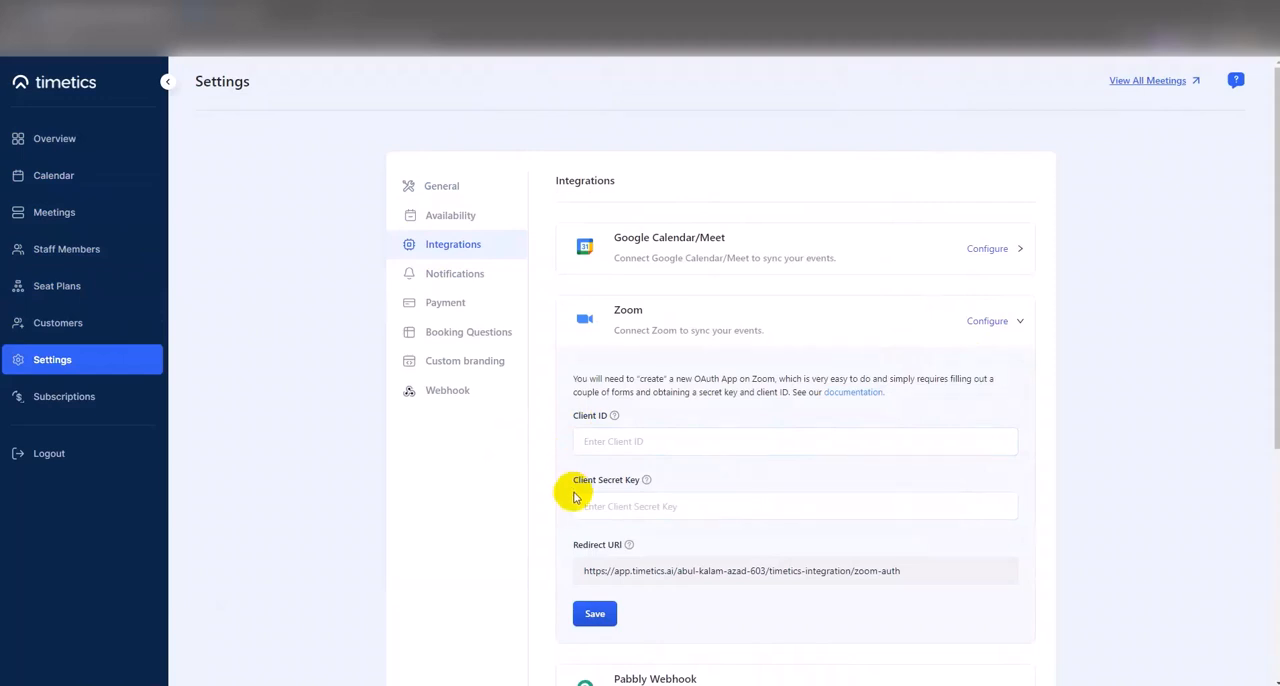
{"action": "left_click", "coordinate": [609, 547]}
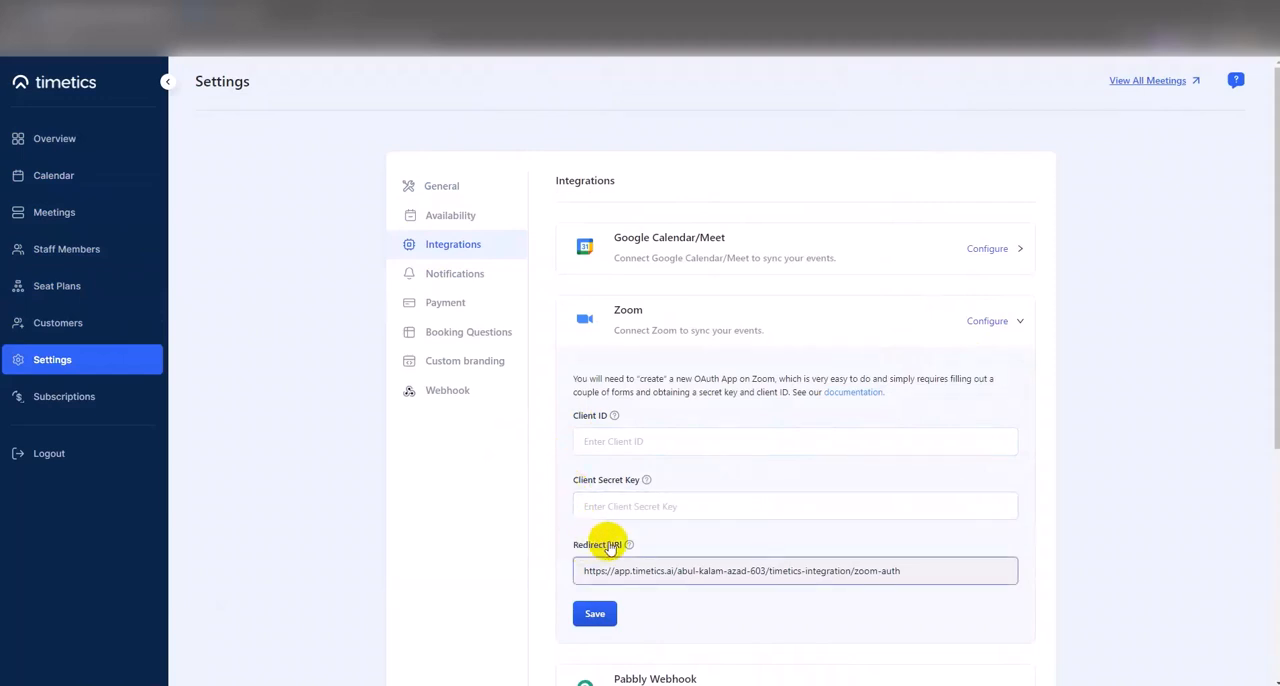
{"action": "left_click", "coordinate": [757, 567]}
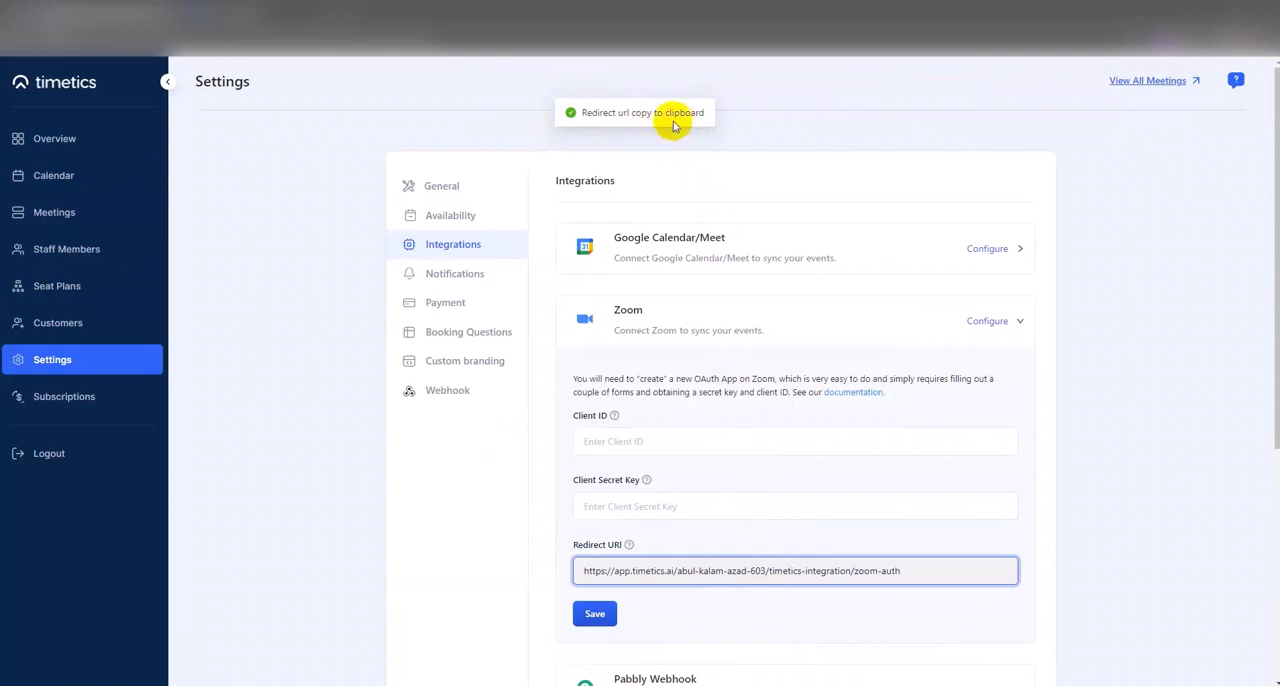
- Switch to the Zoom App Marketplace and start building a new app
{"action": "left_click", "coordinate": [252, 12]}
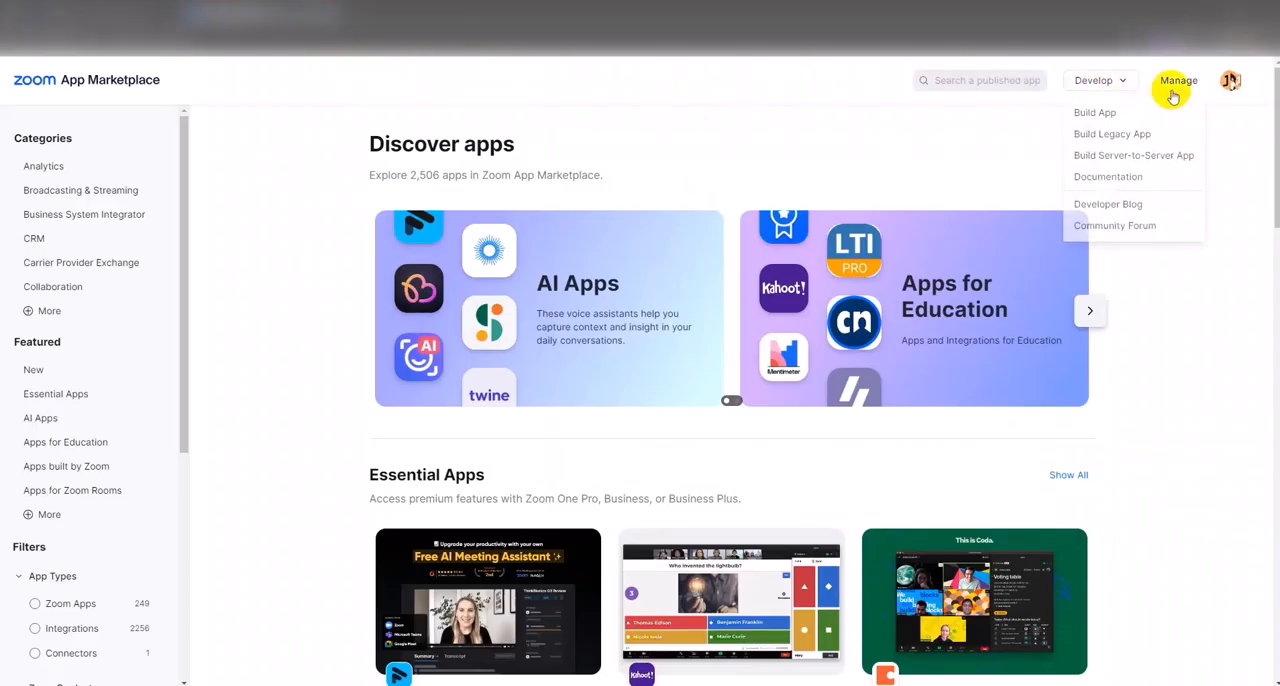
{"action": "mouse_move", "coordinate": [1118, 90]}
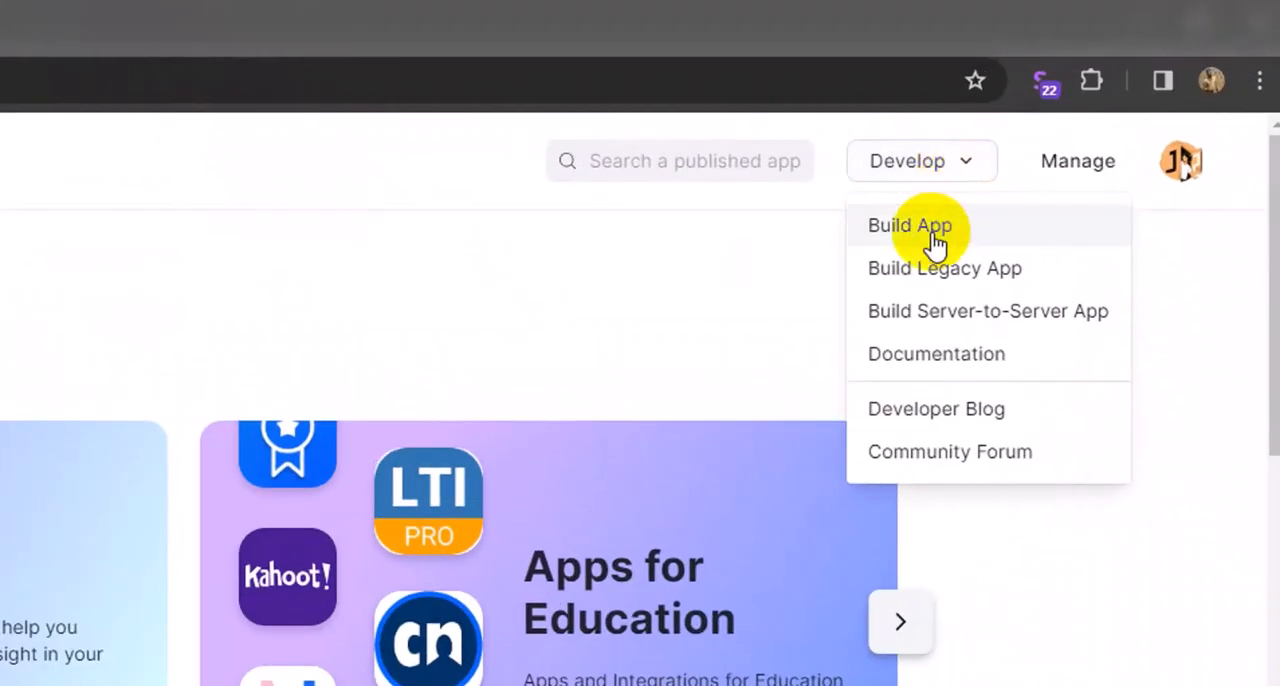
{"action": "left_click", "coordinate": [930, 228]}
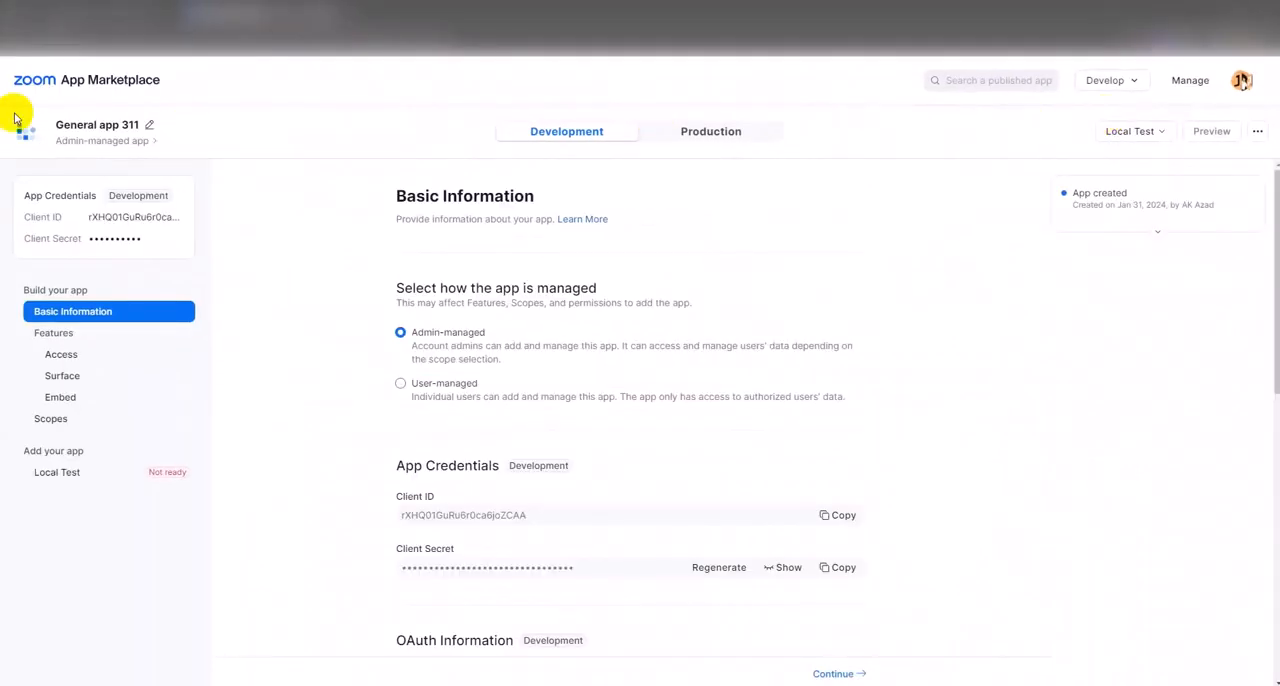
- Rename the new app as TimeticsAI
{"action": "left_click", "coordinate": [100, 128]}
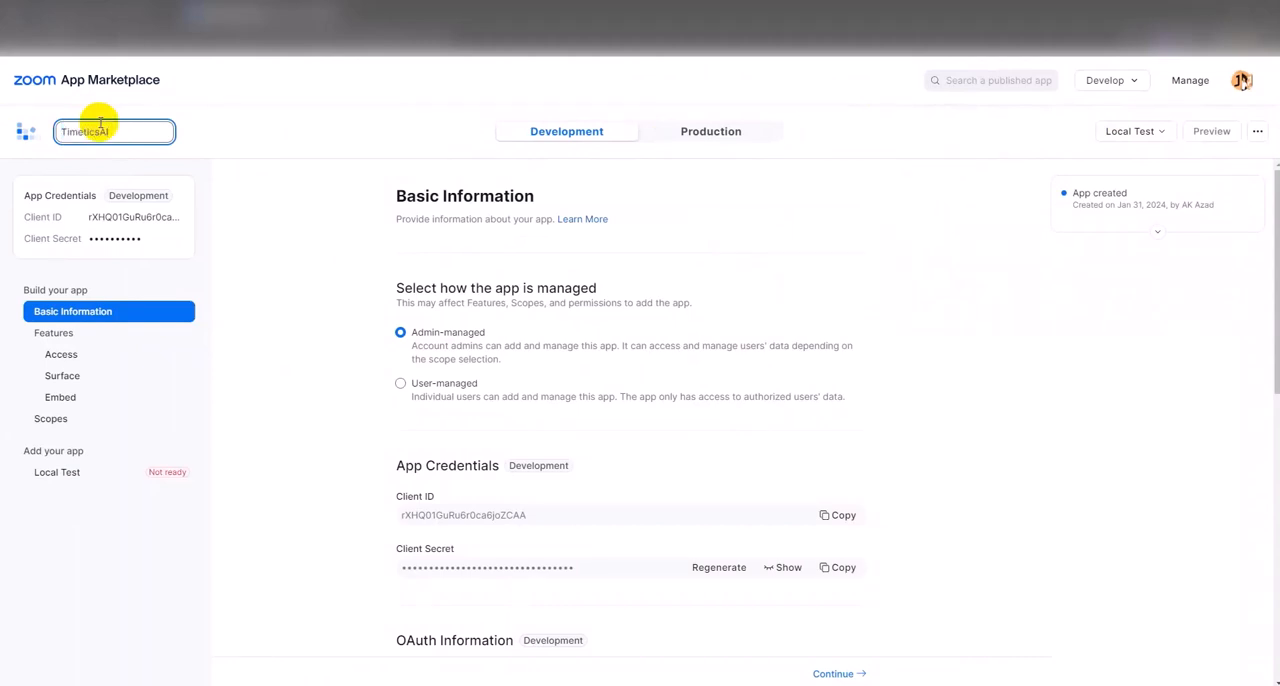
{"action": "type", "text": "TimeticsAI"}
{"action": "left_click", "coordinate": [226, 168]}
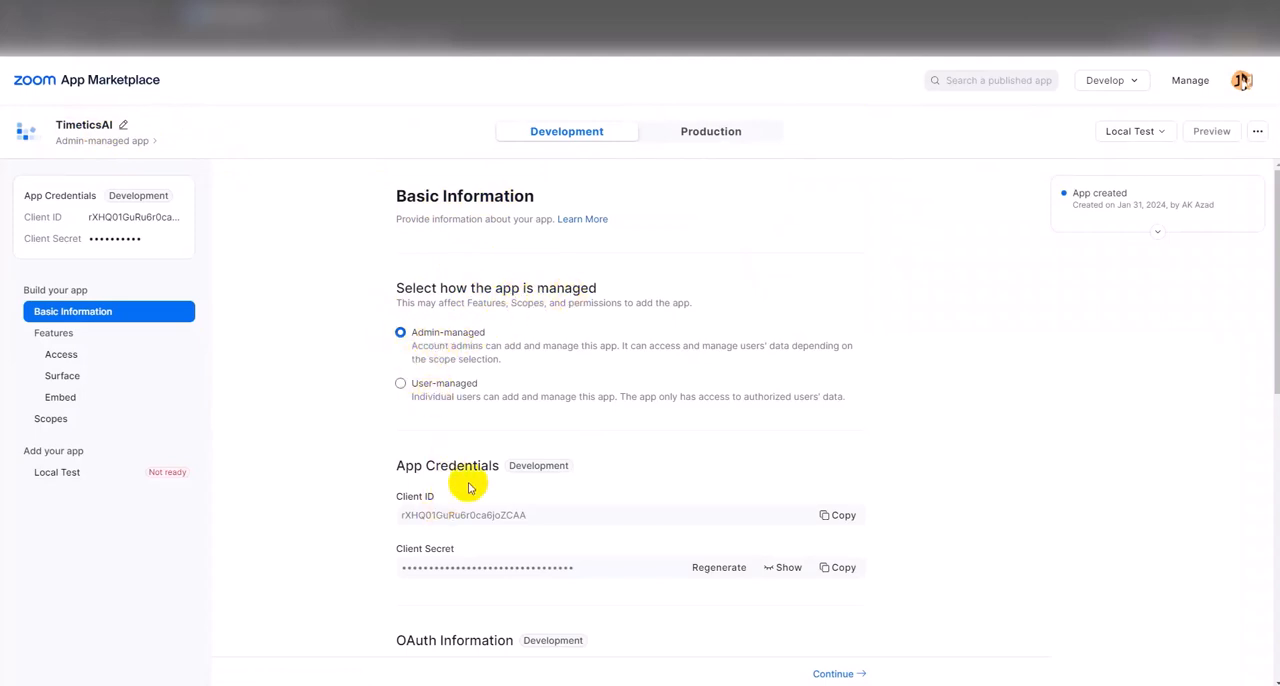
- Paste the copied Timetics redirect URI as the app's OAuth redirect URL and continue to the Access features
{"action": "scroll", "coordinate": [470, 484], "scroll_direction": "down", "scroll_amount": 3}
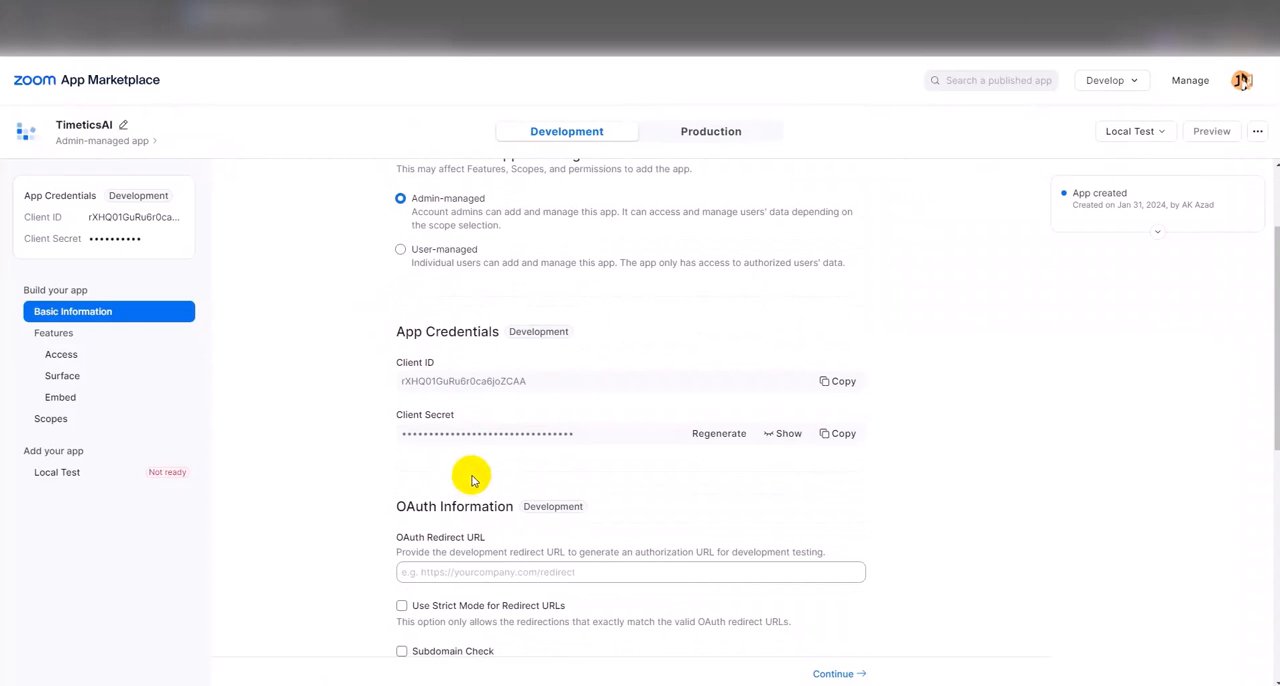
{"action": "left_click", "coordinate": [443, 571]}
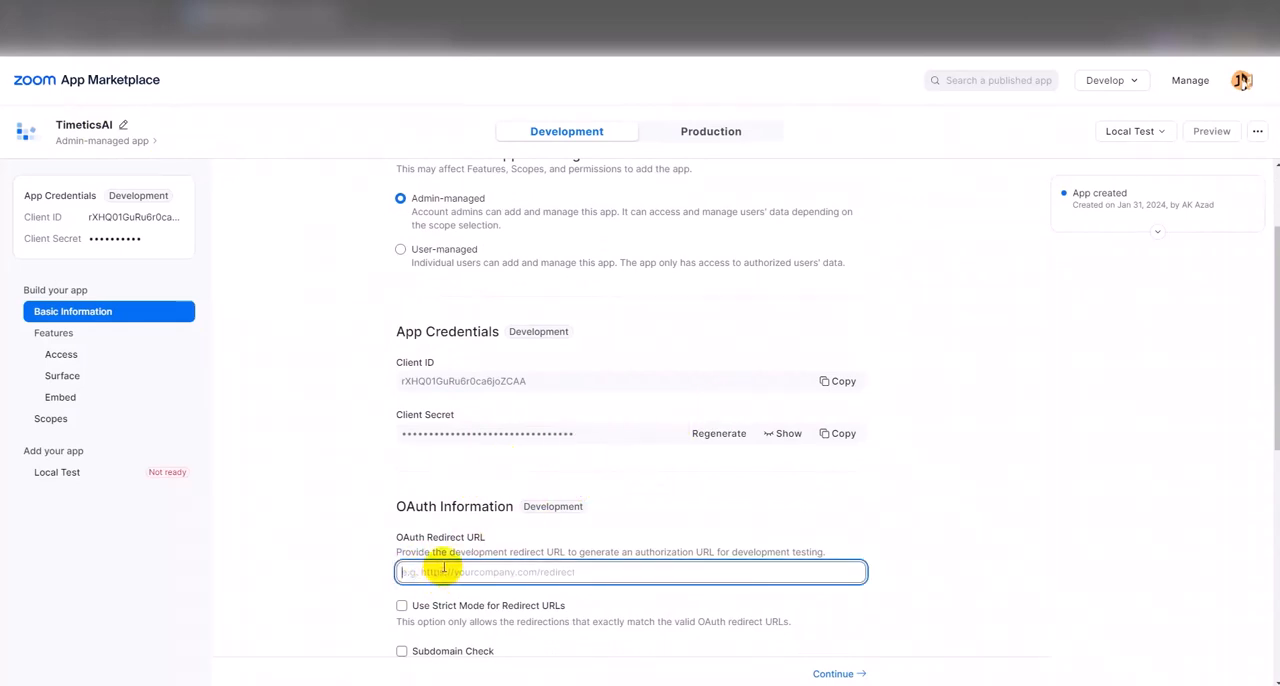
{"action": "type", "text": "https://app.timetics.ai/abul-kalam-azad-603/timetics-integration/zoom-auth"}
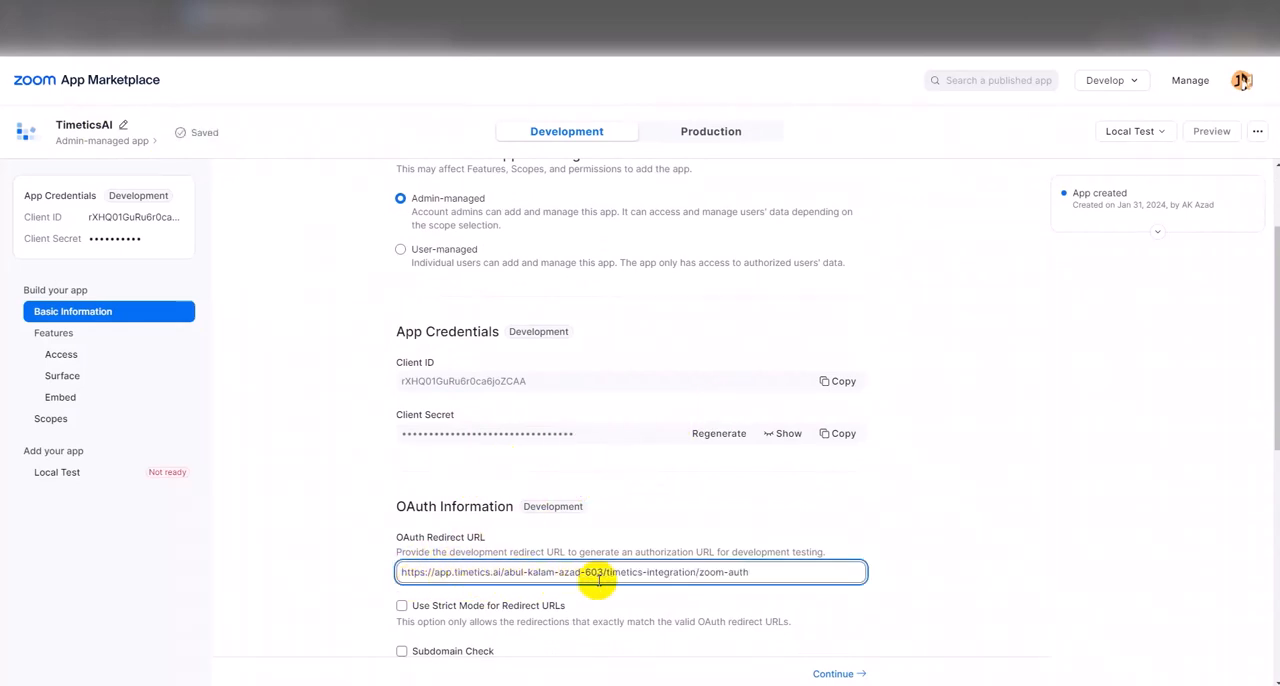
{"action": "scroll", "coordinate": [760, 570], "scroll_direction": "down", "scroll_amount": 3}
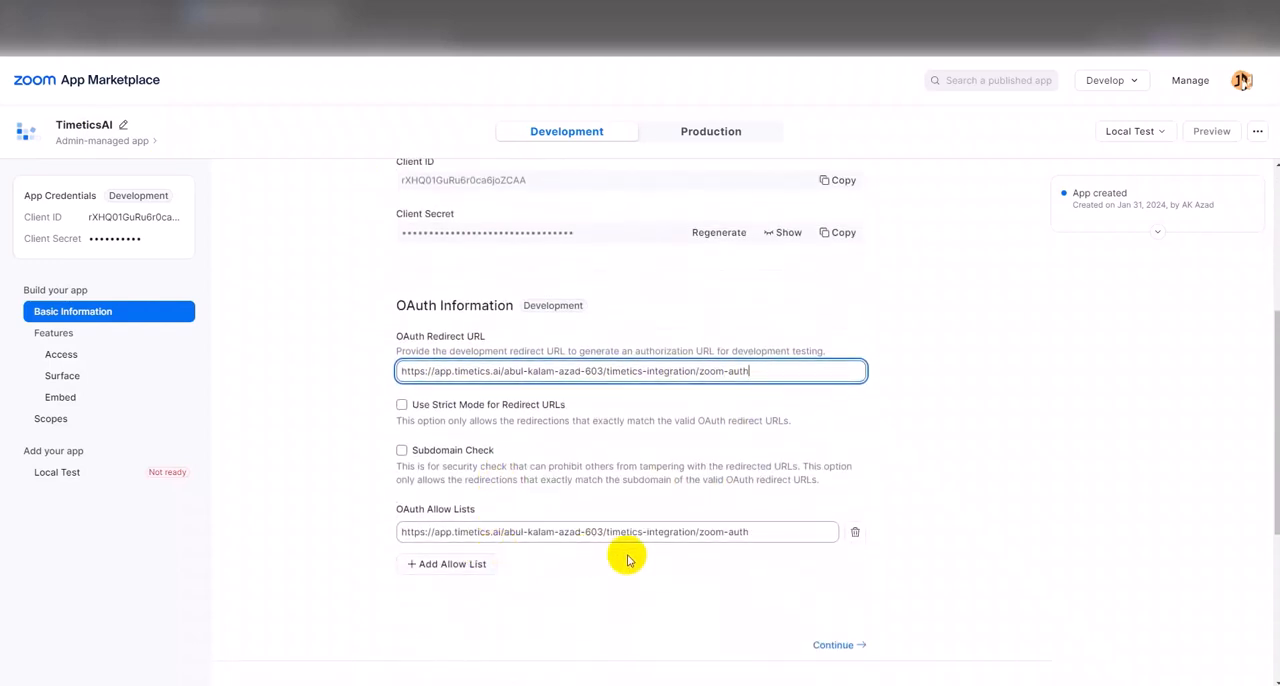
{"action": "left_click", "coordinate": [846, 652]}
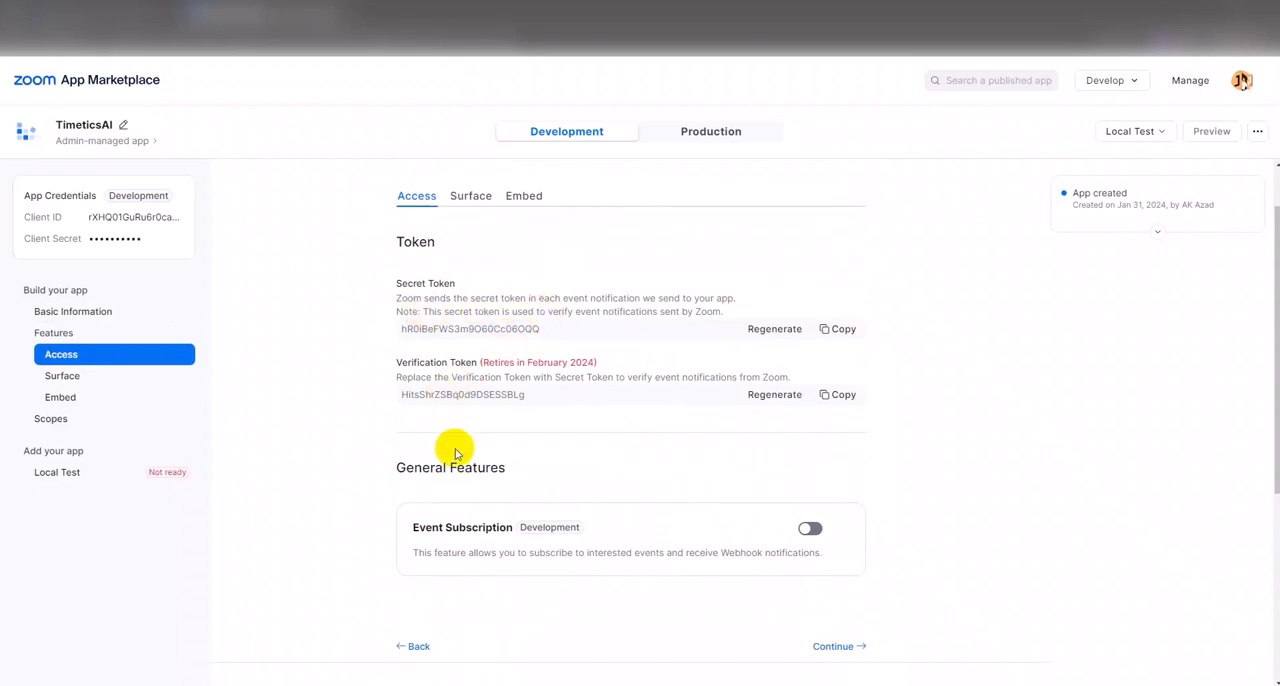
- Select Meetings, Webinars, Rooms and Team Chat as the products the app works in, and continue to the Embed features
{"action": "left_click", "coordinate": [848, 650]}
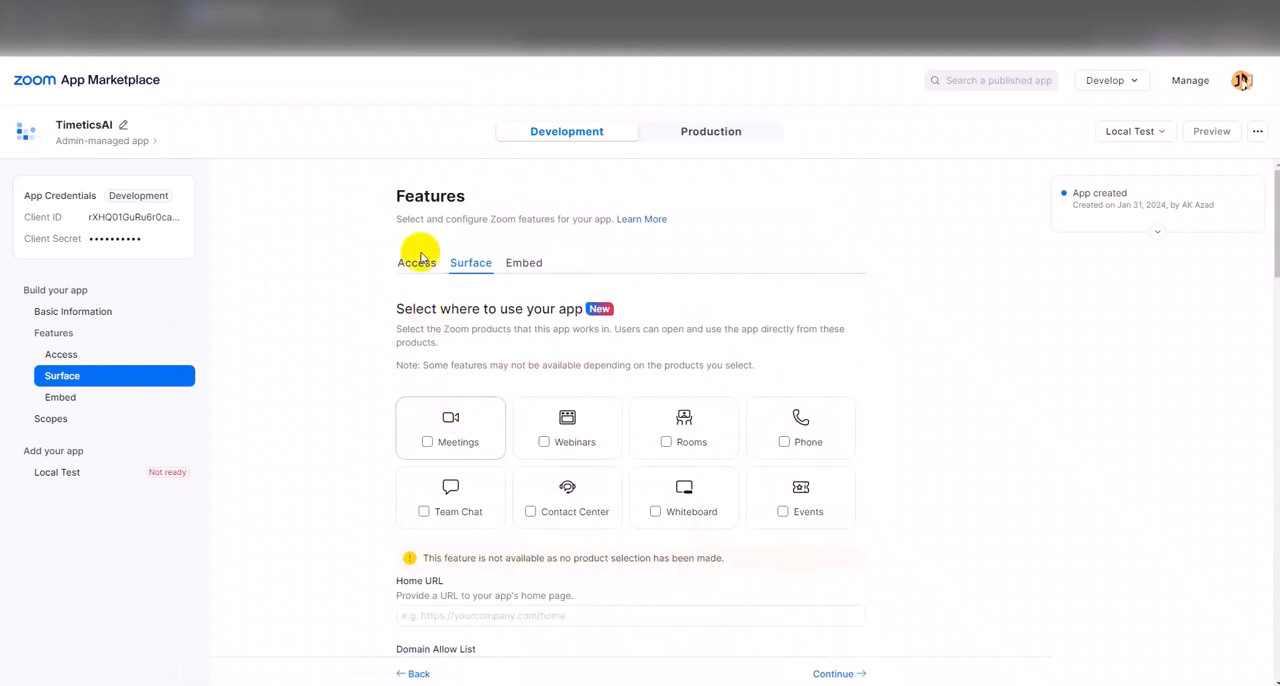
{"action": "left_click", "coordinate": [458, 430]}
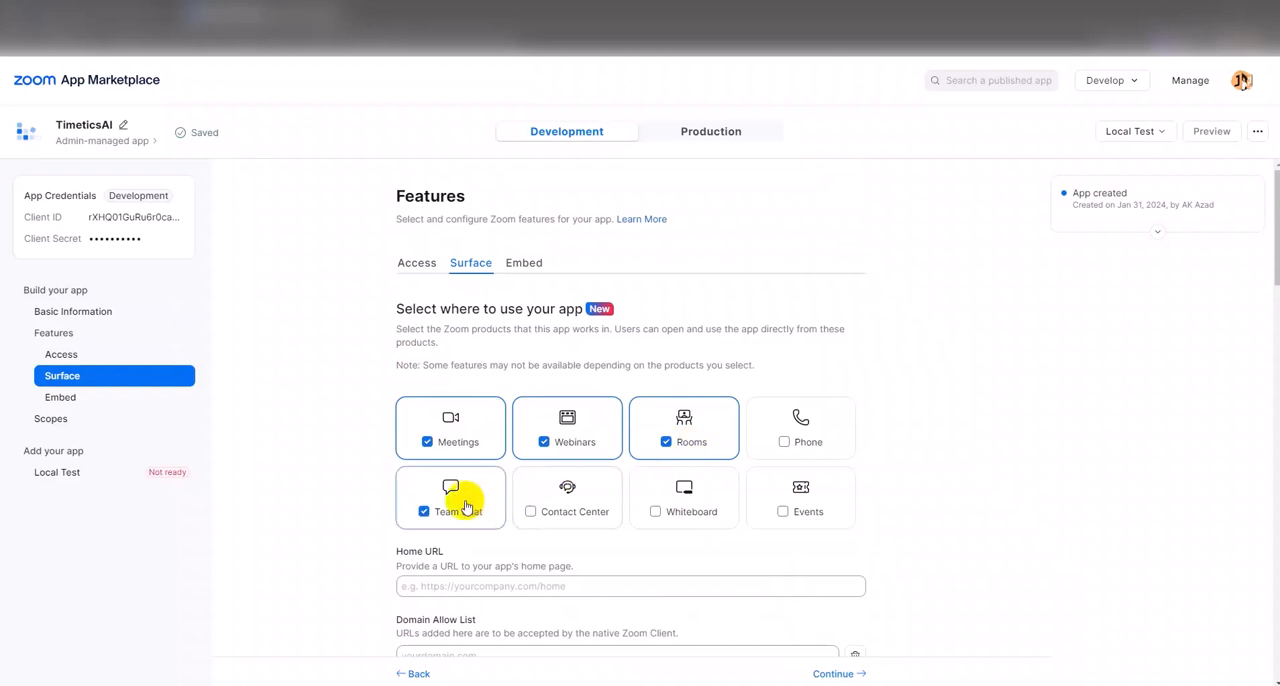
{"action": "scroll", "coordinate": [465, 507], "scroll_direction": "down", "scroll_amount": 1}
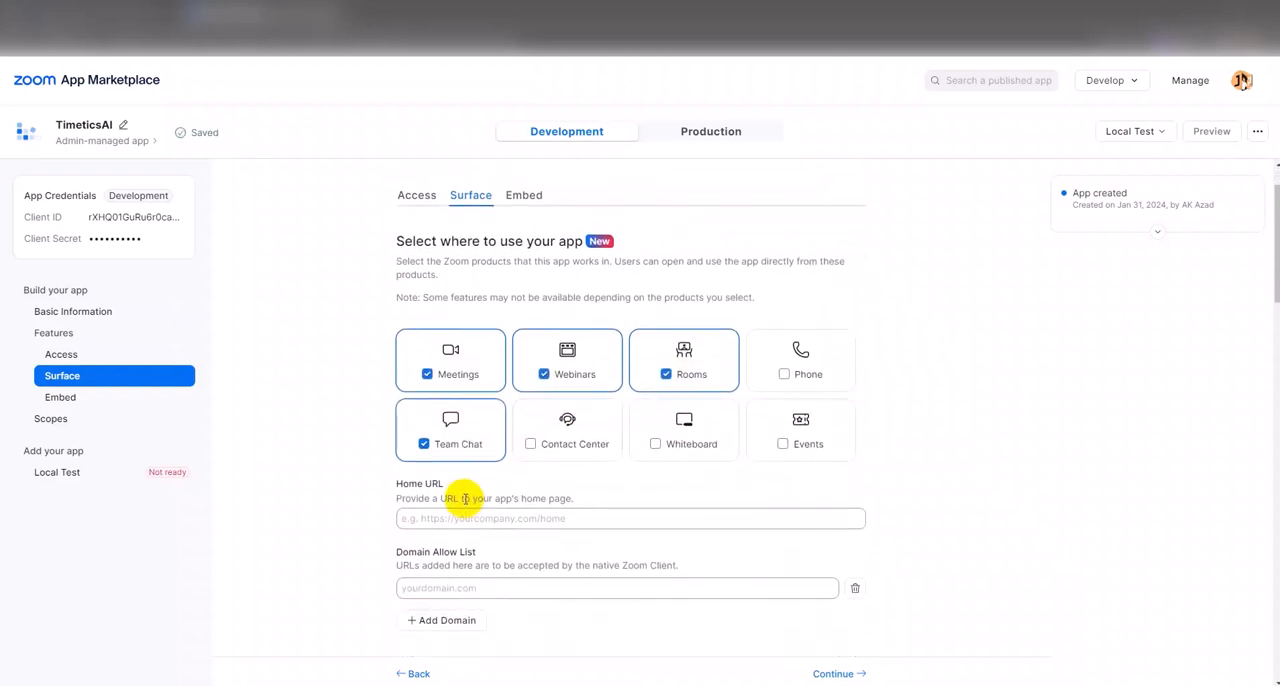
{"action": "scroll", "coordinate": [465, 500], "scroll_direction": "down", "scroll_amount": 5}
{"action": "scroll", "coordinate": [467, 505], "scroll_direction": "down", "scroll_amount": 5}
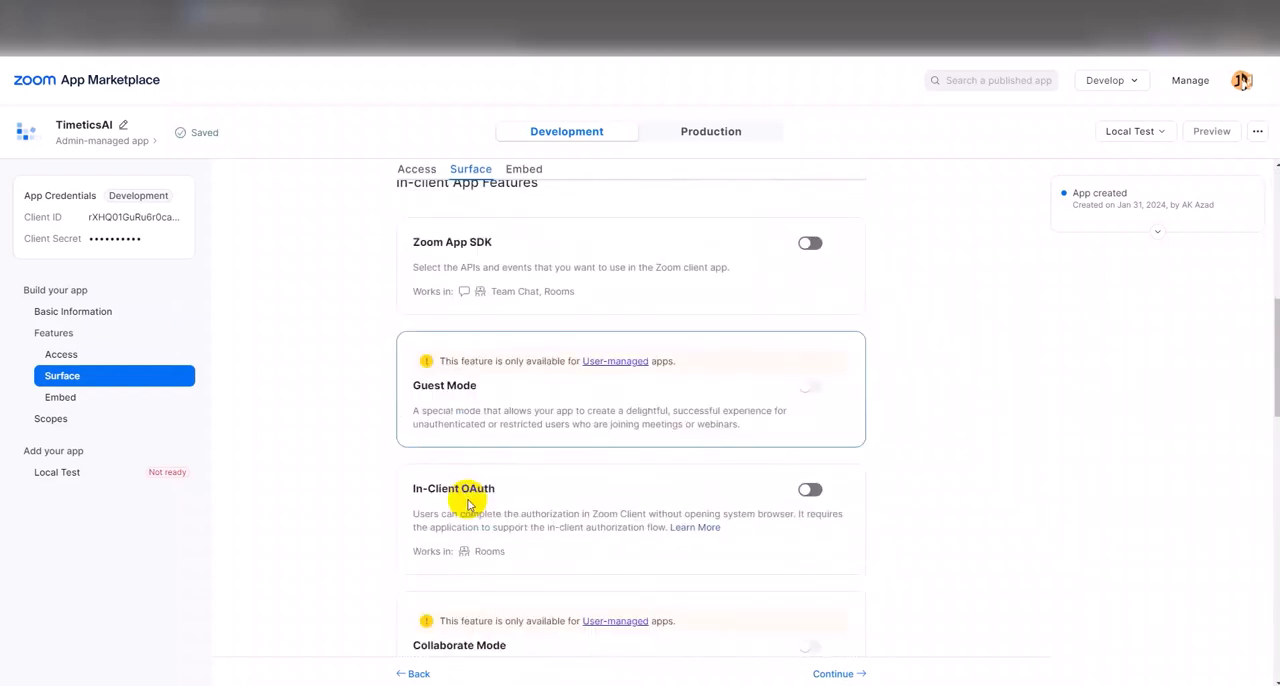
{"action": "scroll", "coordinate": [460, 500], "scroll_direction": "down", "scroll_amount": 1}
{"action": "scroll", "coordinate": [445, 512], "scroll_direction": "down", "scroll_amount": 10}
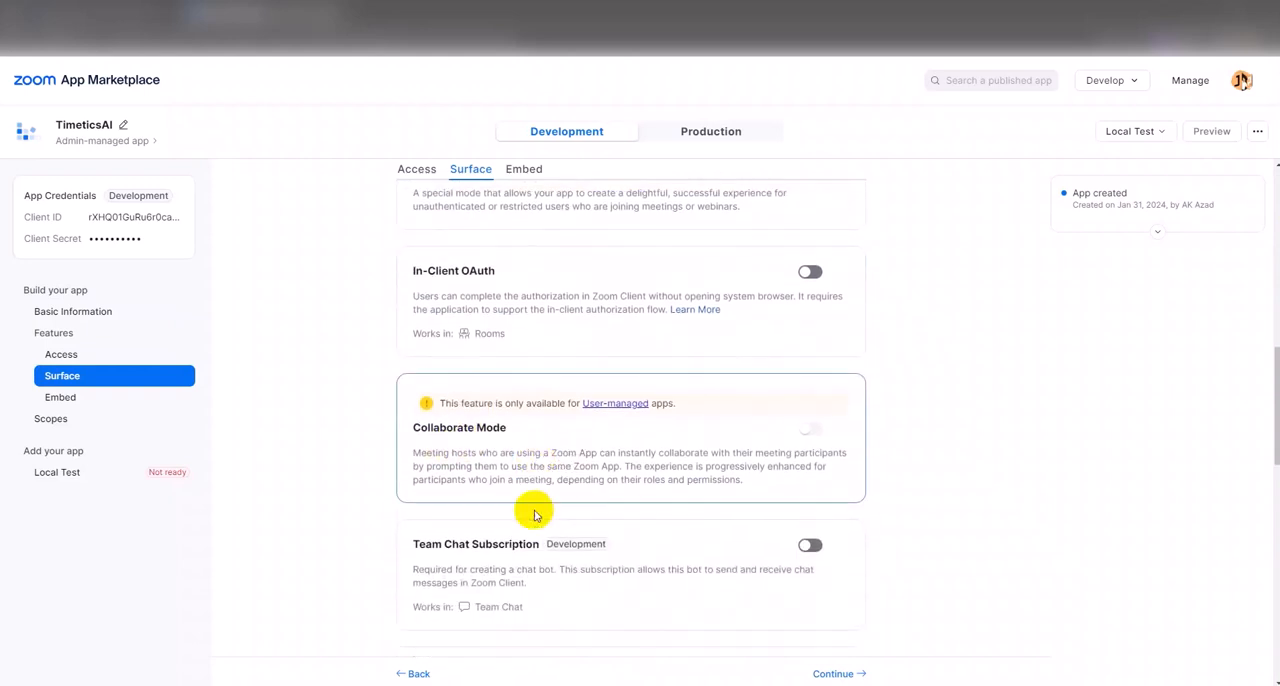
{"action": "scroll", "coordinate": [534, 514], "scroll_direction": "down", "scroll_amount": 2}
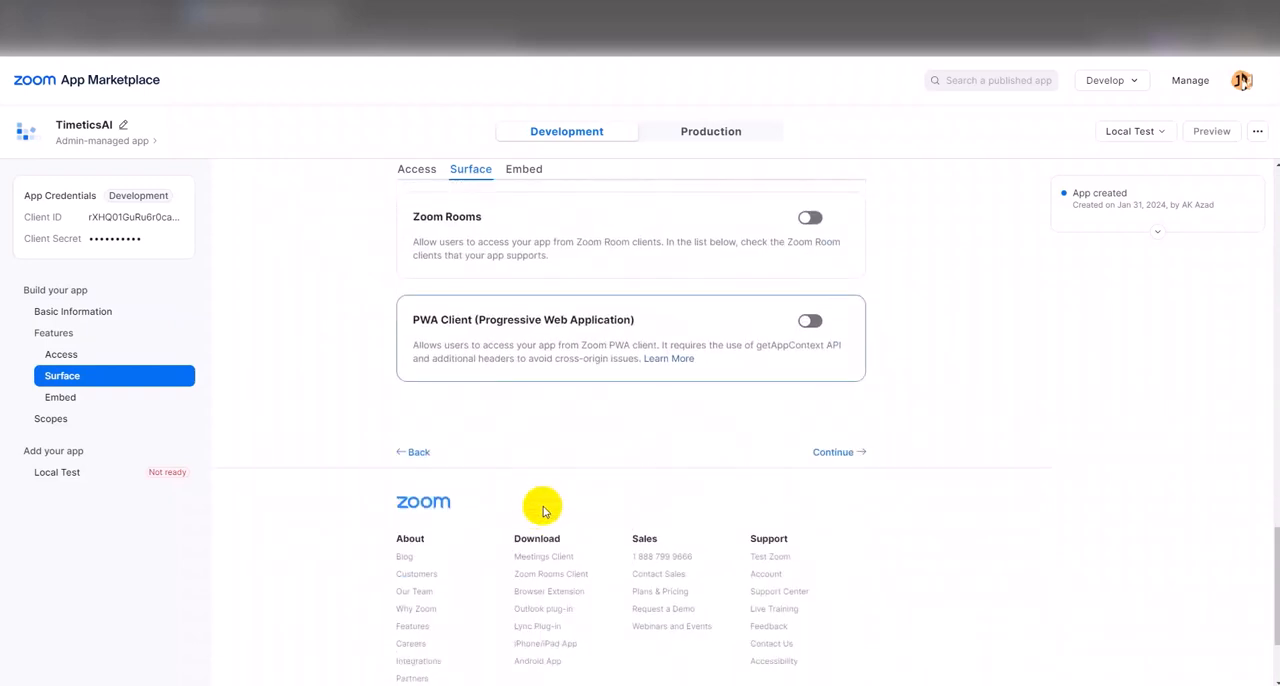
{"action": "left_click", "coordinate": [816, 373]}
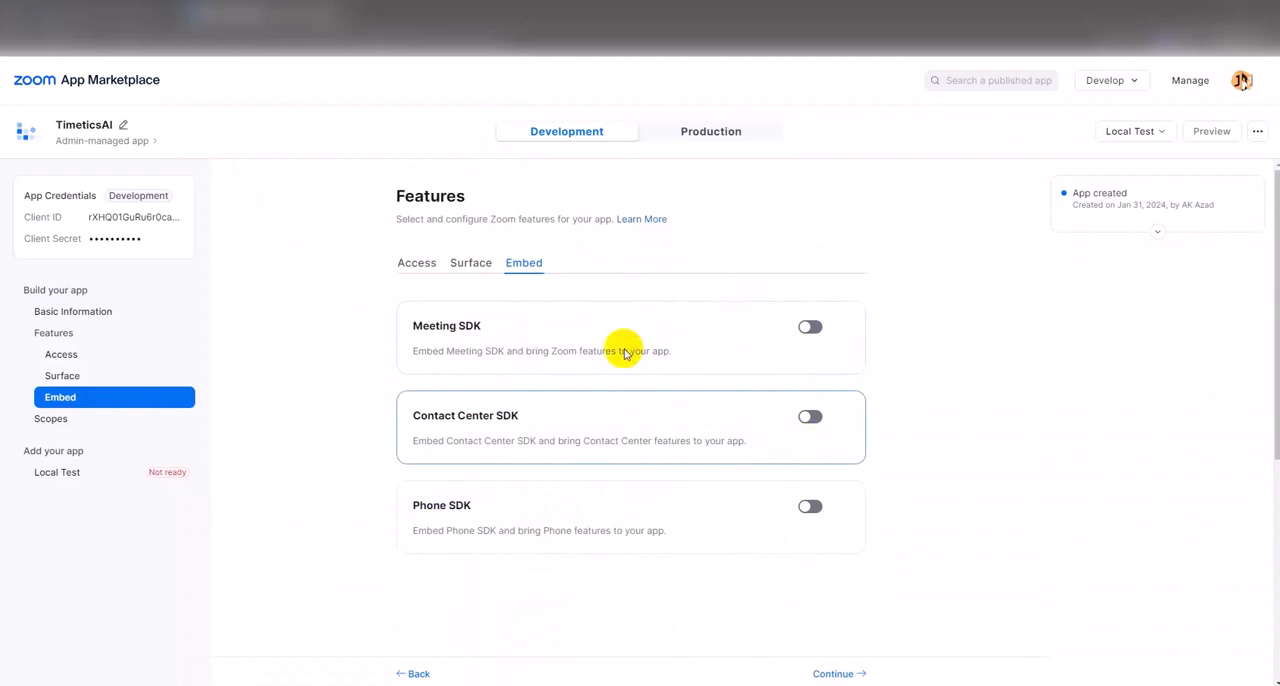
- Continue to Scopes without embedding an SDK and select the account:master, account:read:admin and account:write:admin scopes for the Account product
{"action": "scroll", "coordinate": [629, 514], "scroll_direction": "down", "scroll_amount": 2}
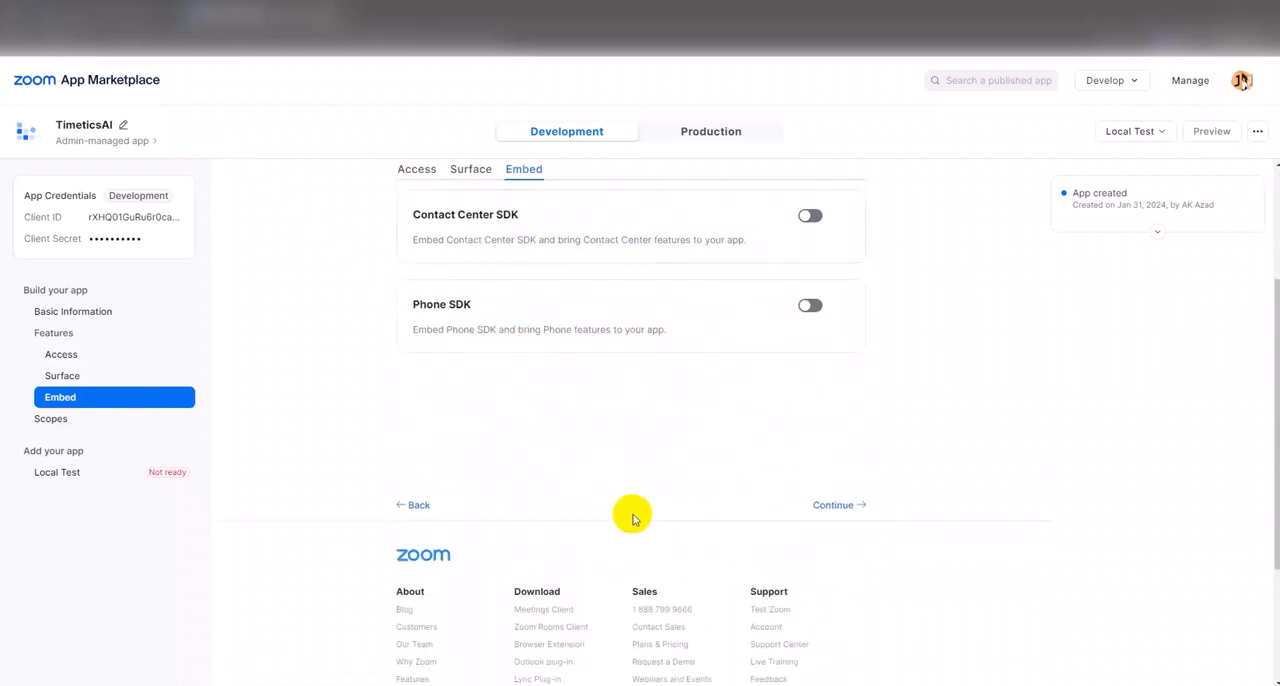
{"action": "left_click", "coordinate": [829, 507]}
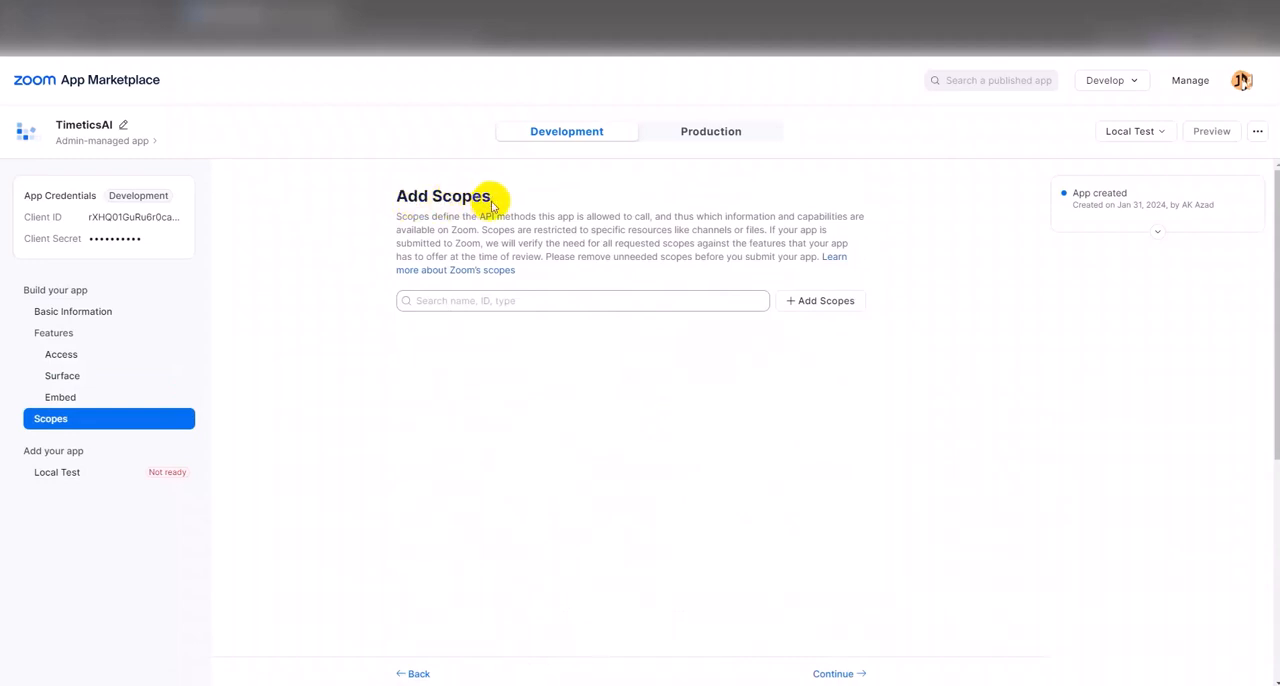
{"action": "left_click", "coordinate": [812, 300]}
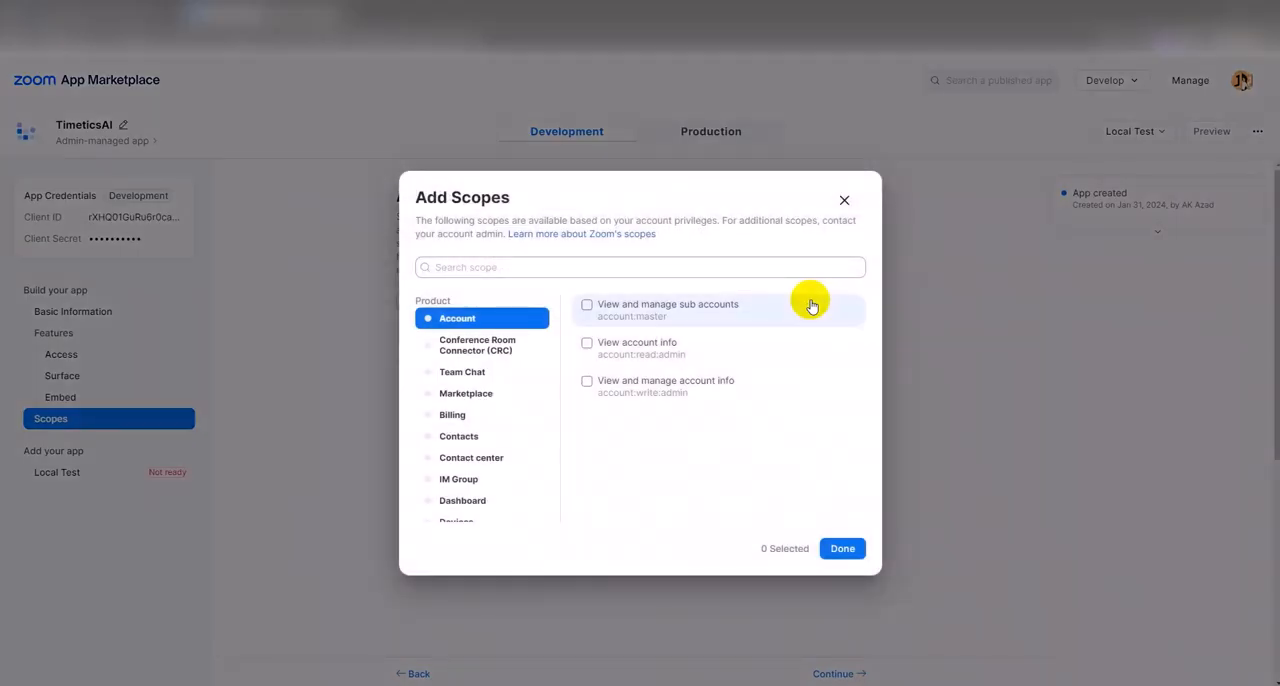
{"action": "left_click", "coordinate": [587, 305]}
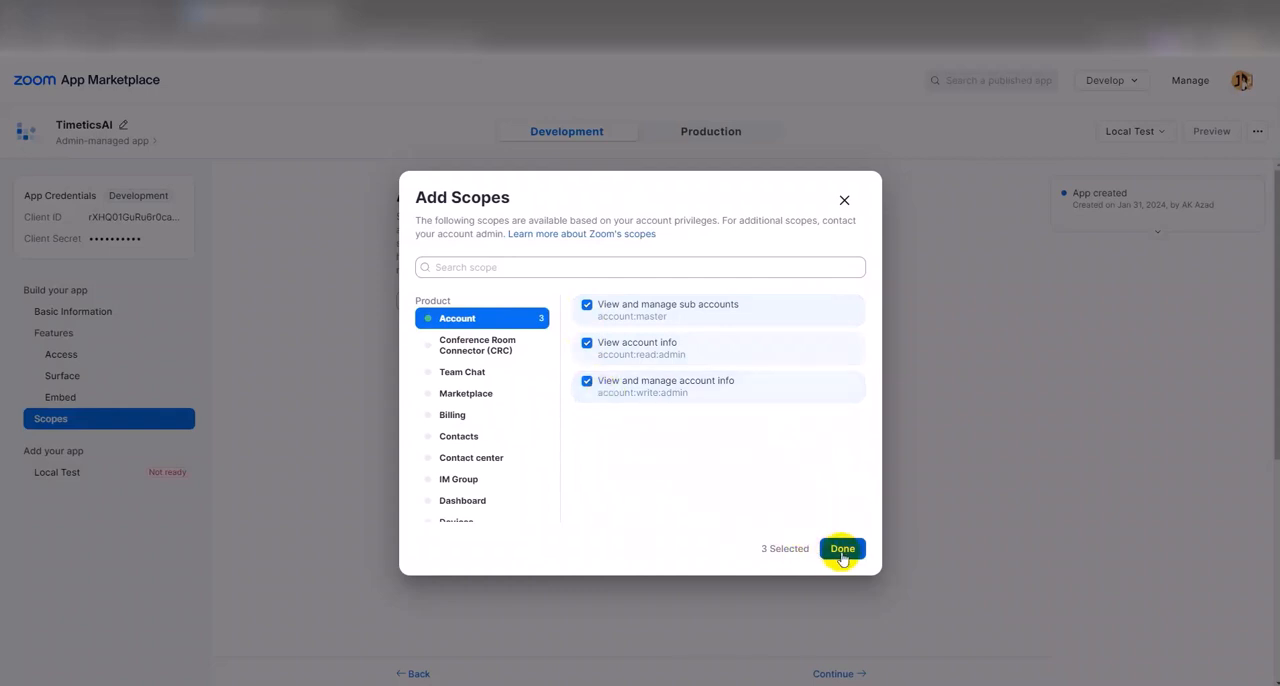
- Select the four information barriers scopes of the Meeting product, covering read and write access for admin and master
{"action": "scroll", "coordinate": [498, 433], "scroll_direction": "down", "scroll_amount": 2}
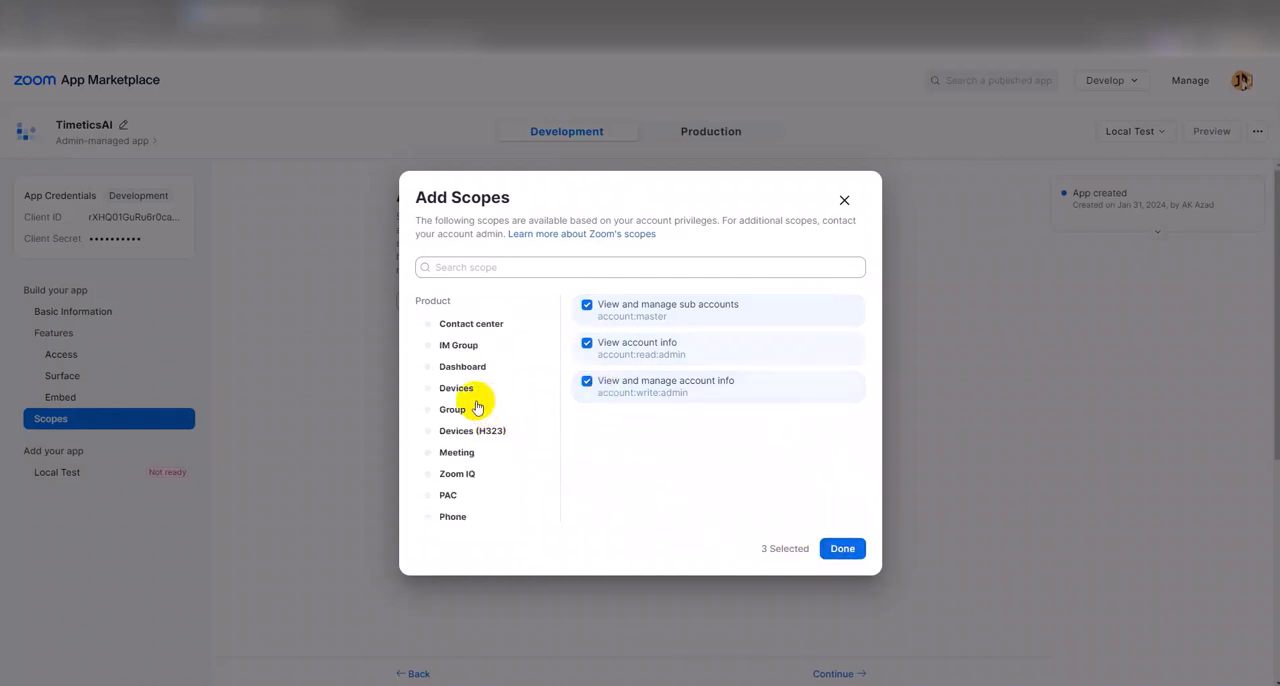
{"action": "left_click", "coordinate": [455, 455]}
{"action": "left_click", "coordinate": [587, 305]}
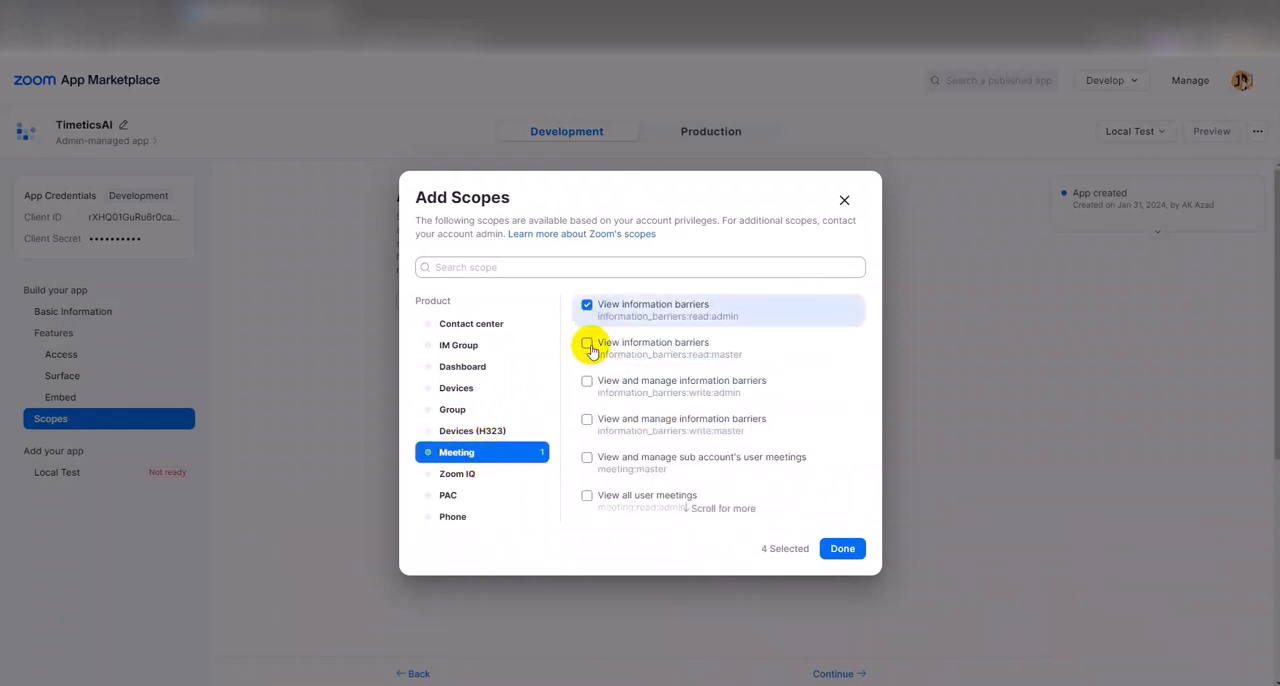
{"action": "left_click", "coordinate": [588, 346]}
{"action": "left_click", "coordinate": [588, 384]}
{"action": "left_click", "coordinate": [588, 421]}
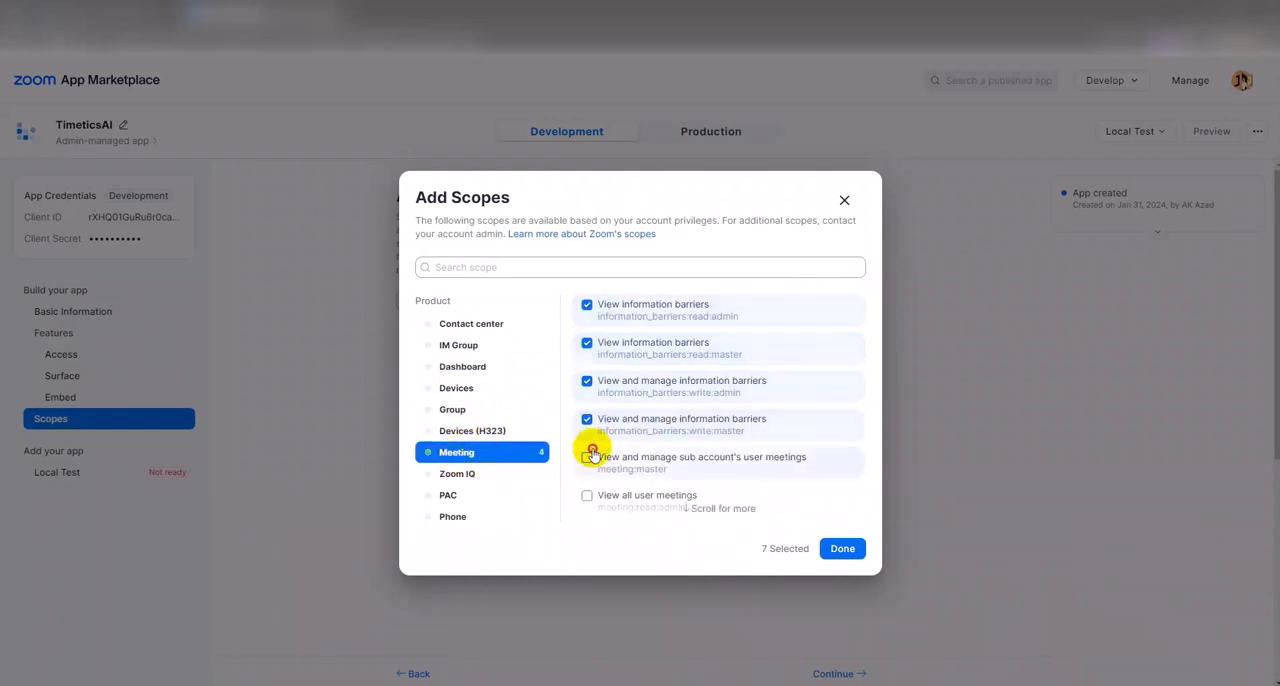
- Select the Meeting scopes meeting:master, meeting:read:admin, meeting:write:admin, both admin sip_dialing scopes, and meeting_summary:master
{"action": "left_click", "coordinate": [588, 456]}
{"action": "scroll", "coordinate": [591, 450], "scroll_direction": "down", "scroll_amount": 1}
{"action": "left_click", "coordinate": [588, 430]}
{"action": "scroll", "coordinate": [590, 420], "scroll_direction": "down", "scroll_amount": 1}
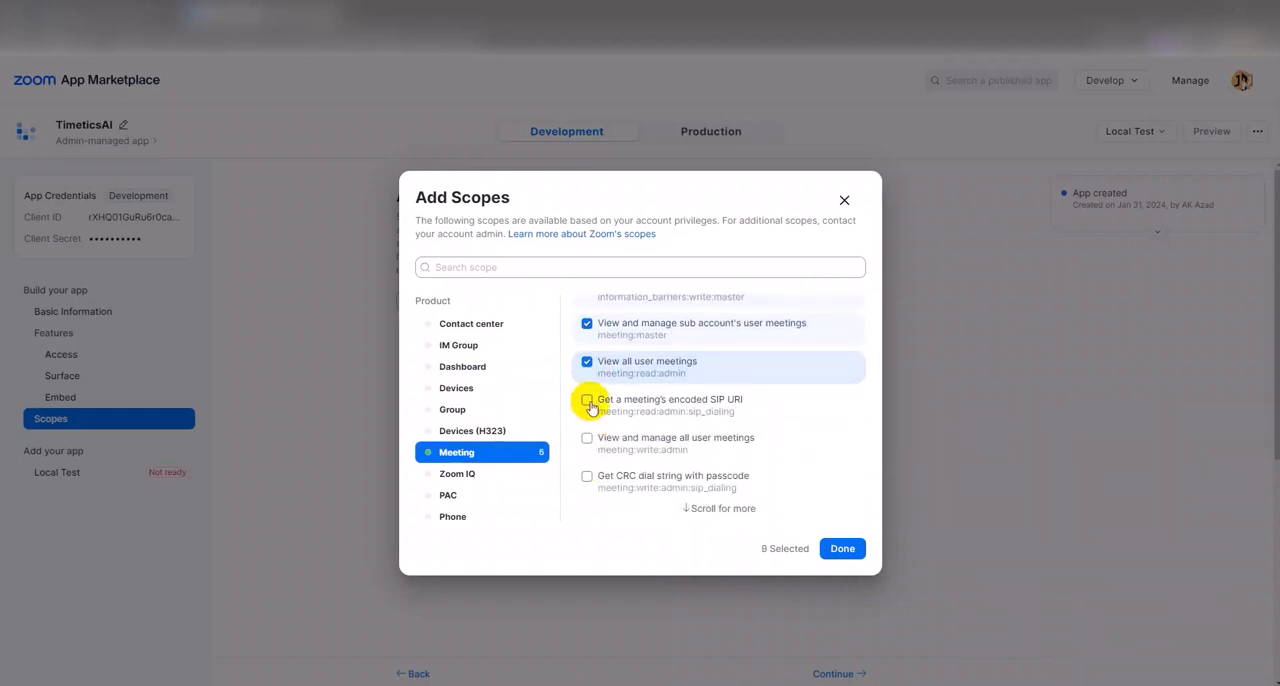
{"action": "left_click", "coordinate": [588, 400]}
{"action": "left_click", "coordinate": [588, 438]}
{"action": "scroll", "coordinate": [588, 440], "scroll_direction": "down", "scroll_amount": 2}
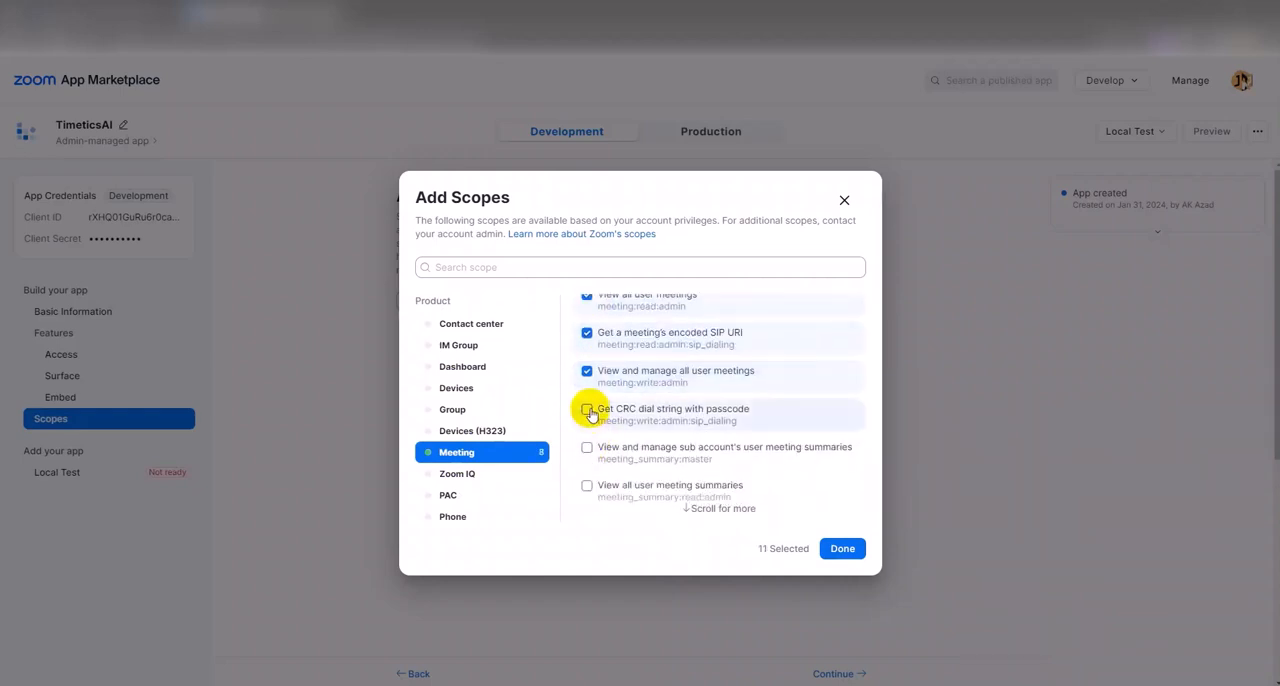
{"action": "left_click", "coordinate": [588, 411]}
{"action": "left_click", "coordinate": [588, 449]}
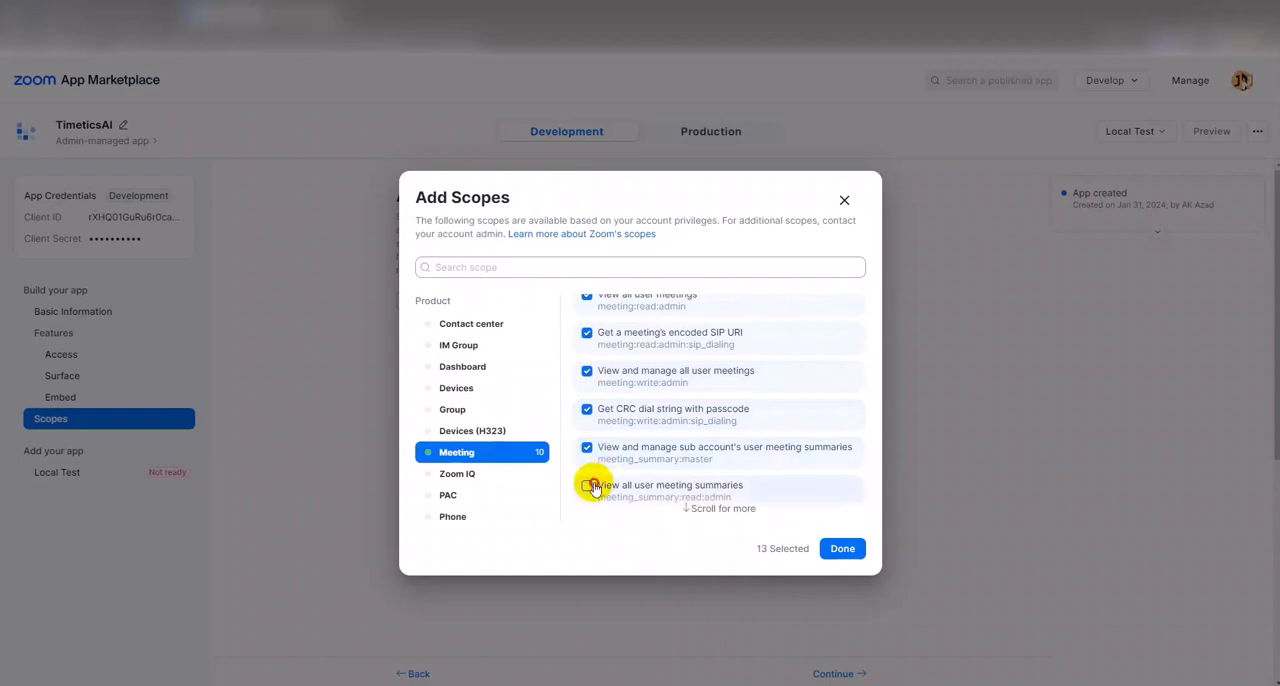
{"action": "left_click", "coordinate": [588, 486]}
{"action": "scroll", "coordinate": [594, 480], "scroll_direction": "down", "scroll_amount": 1}
{"action": "left_click", "coordinate": [590, 462]}
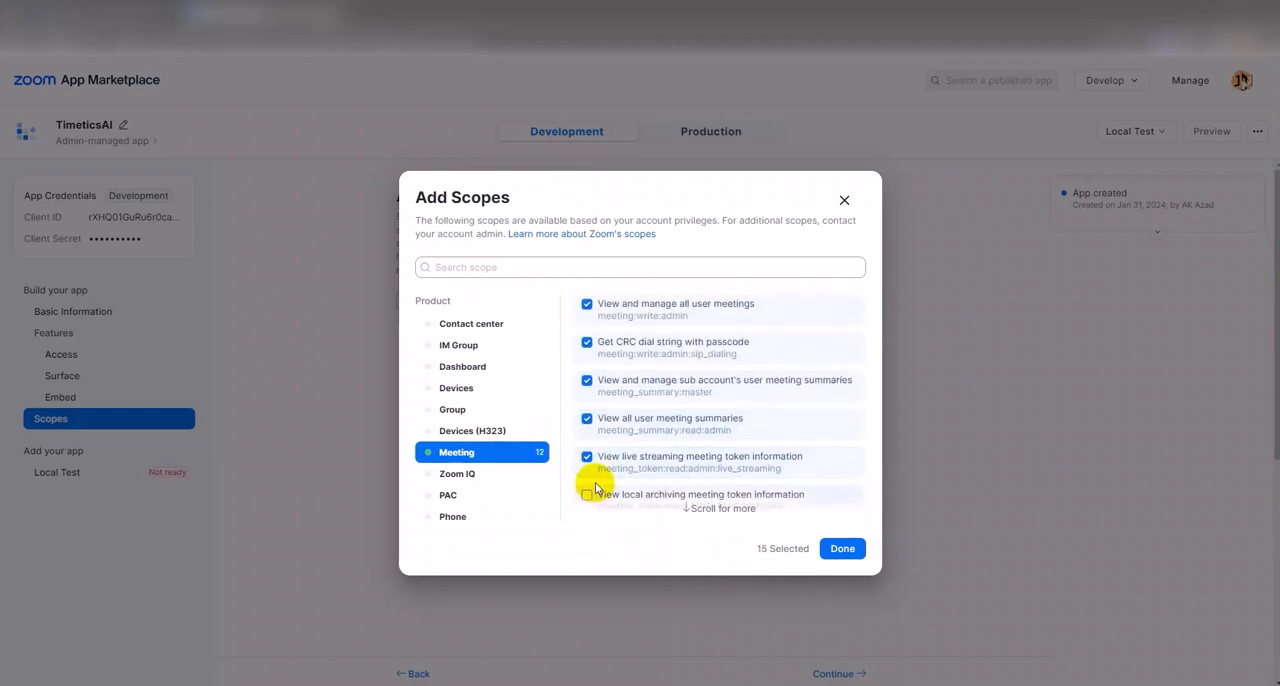
{"action": "left_click", "coordinate": [592, 459]}
{"action": "left_click", "coordinate": [592, 420]}
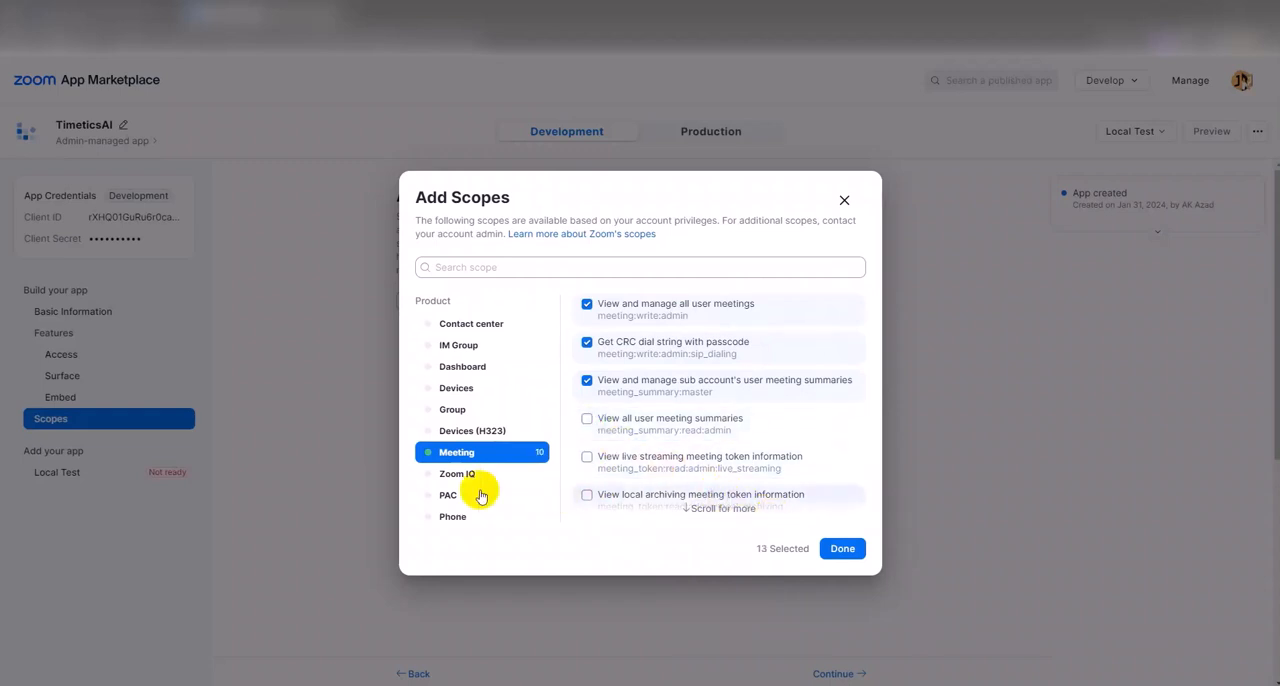
- Select the user:master, user:read:admin and user:write:admin scopes of the User product and add all chosen scopes to the app
{"action": "scroll", "coordinate": [440, 484], "scroll_direction": "down", "scroll_amount": 2}
{"action": "scroll", "coordinate": [440, 484], "scroll_direction": "down", "scroll_amount": 4}
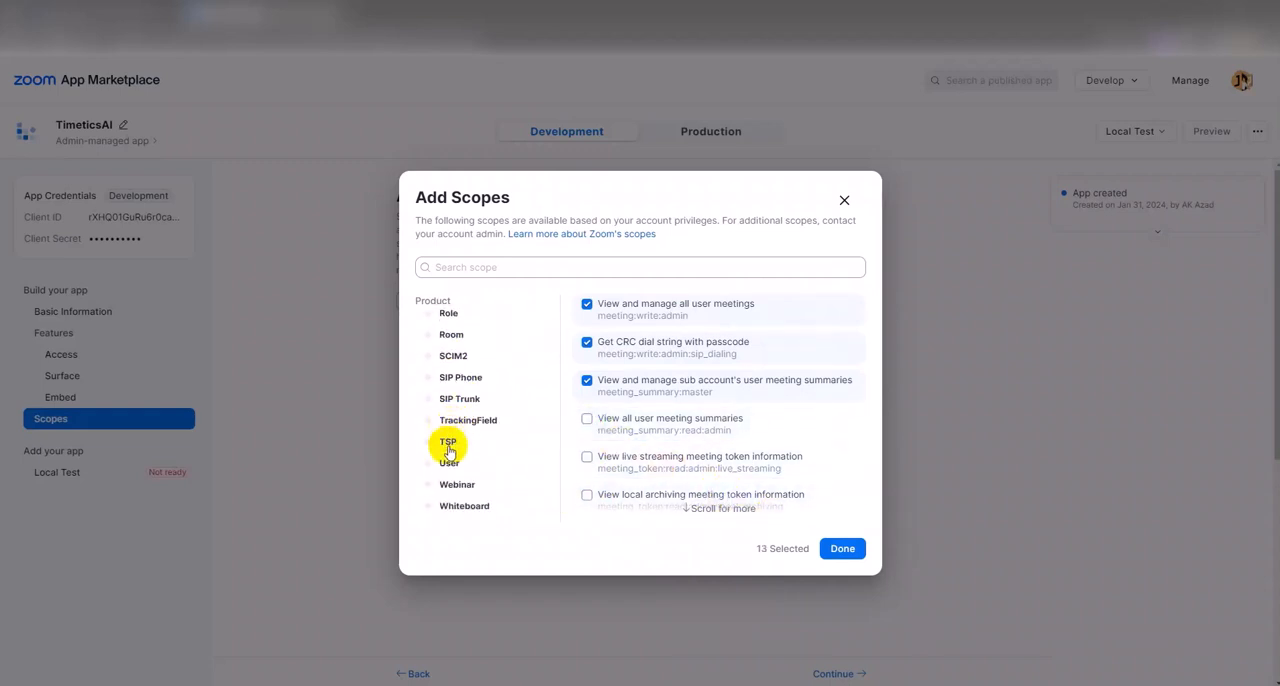
{"action": "left_click", "coordinate": [462, 467]}
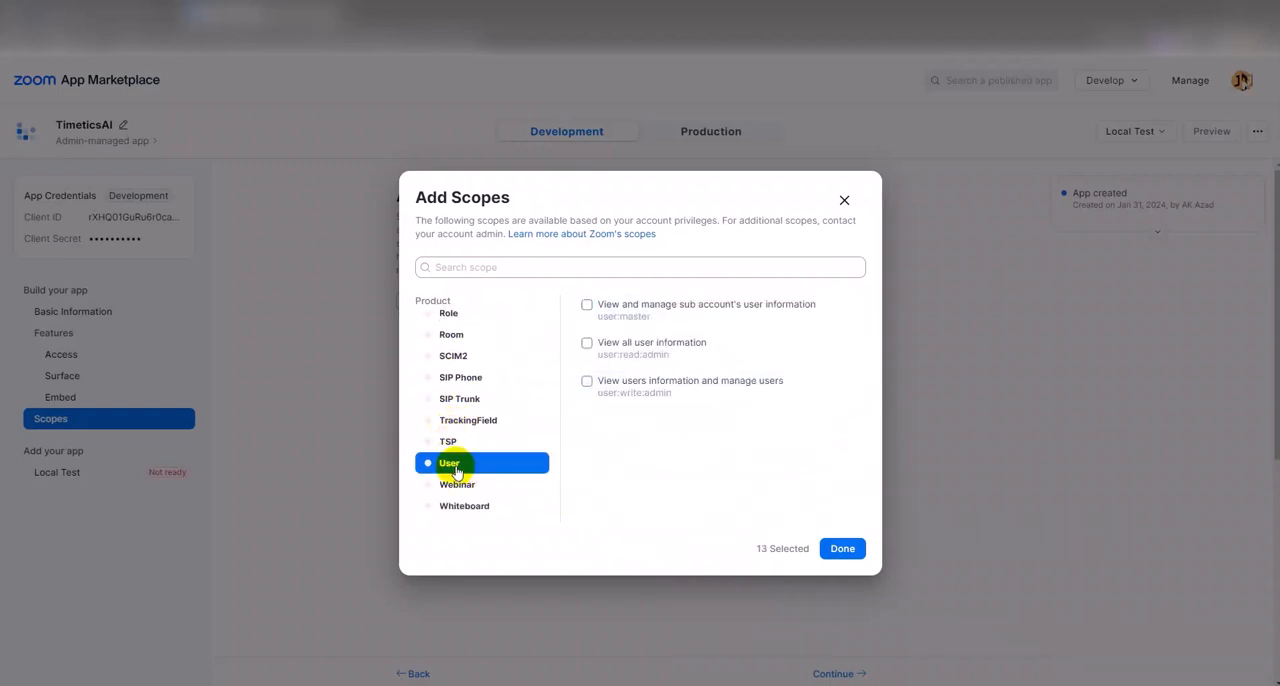
{"action": "left_click", "coordinate": [586, 305]}
{"action": "left_click", "coordinate": [587, 343]}
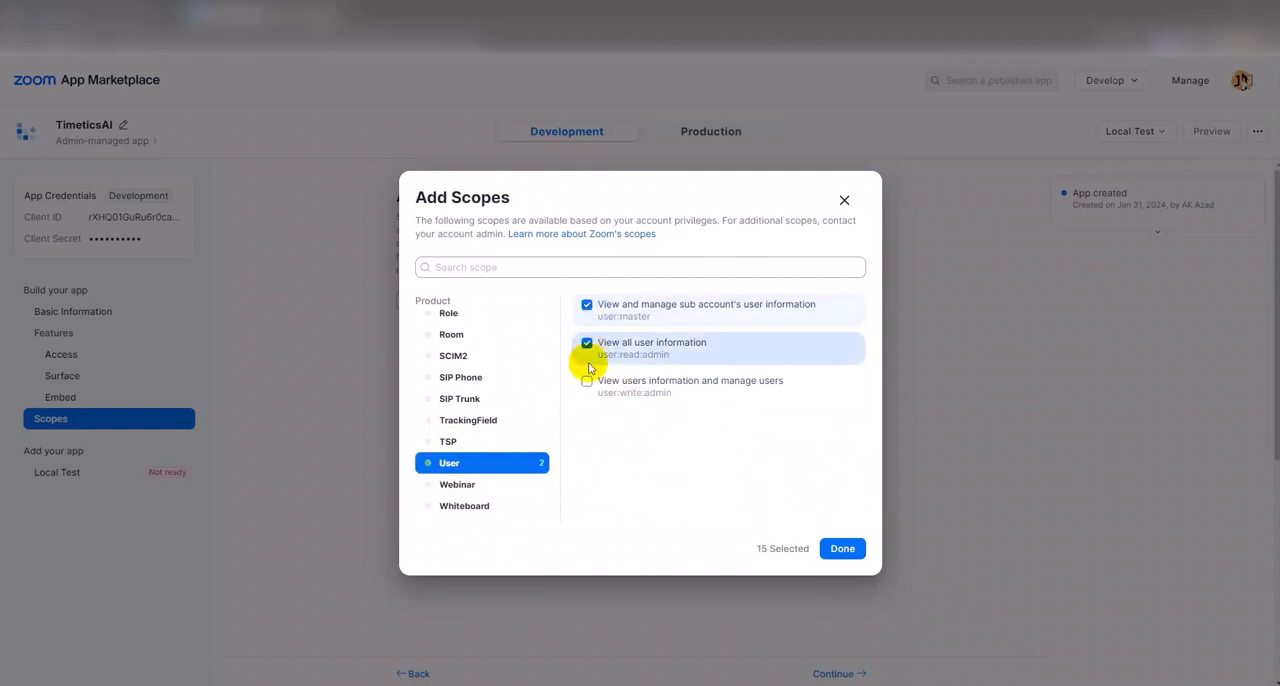
{"action": "left_click", "coordinate": [587, 381]}
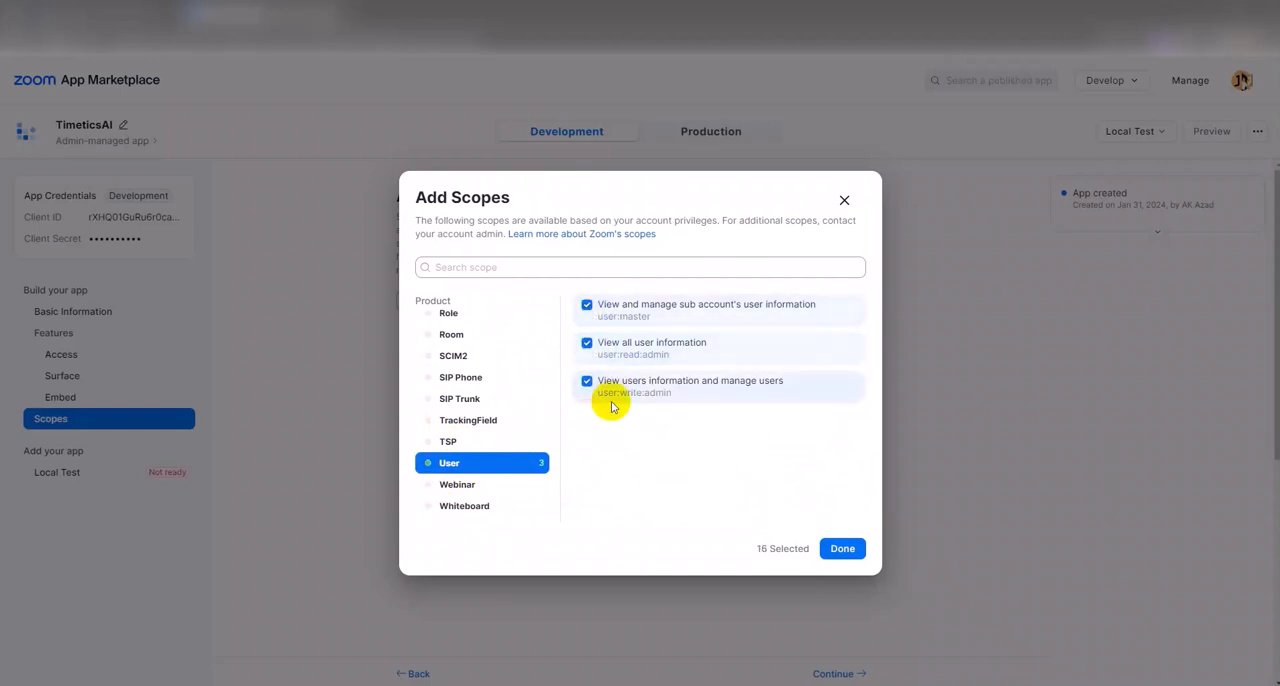
{"action": "left_click", "coordinate": [840, 550]}
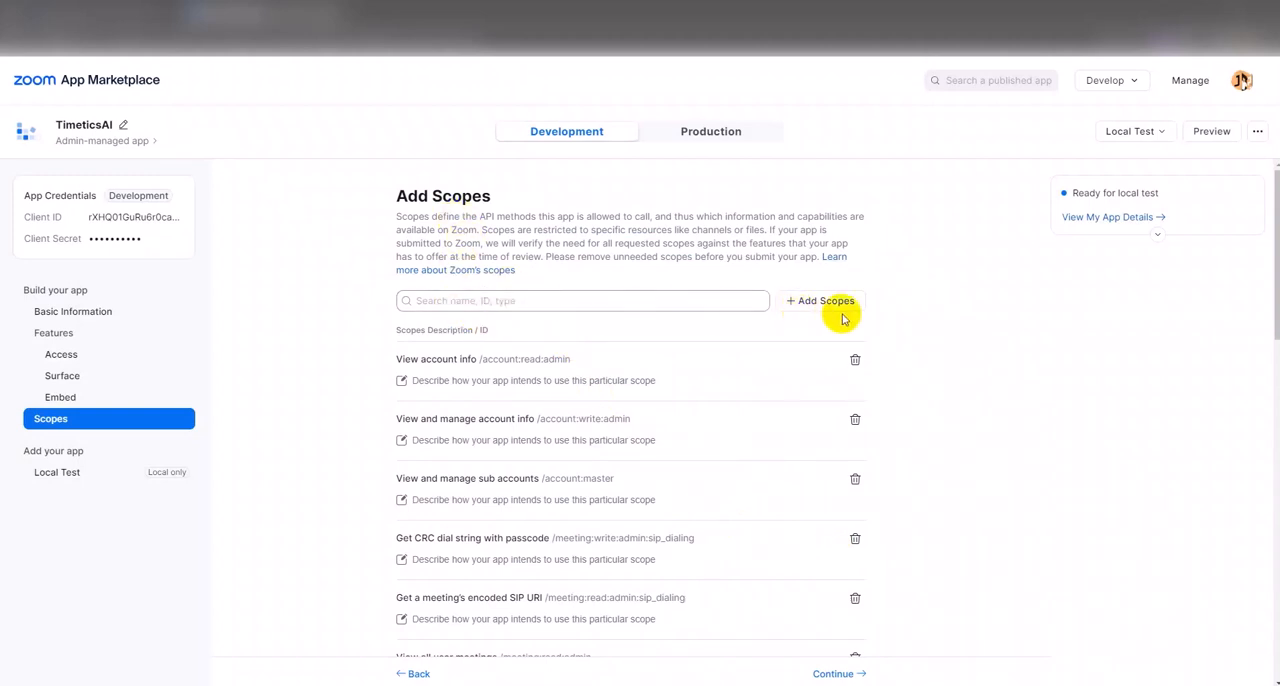
- Review the list of added scopes and continue to the Local Test page
{"action": "scroll", "coordinate": [771, 352], "scroll_direction": "down", "scroll_amount": 2}
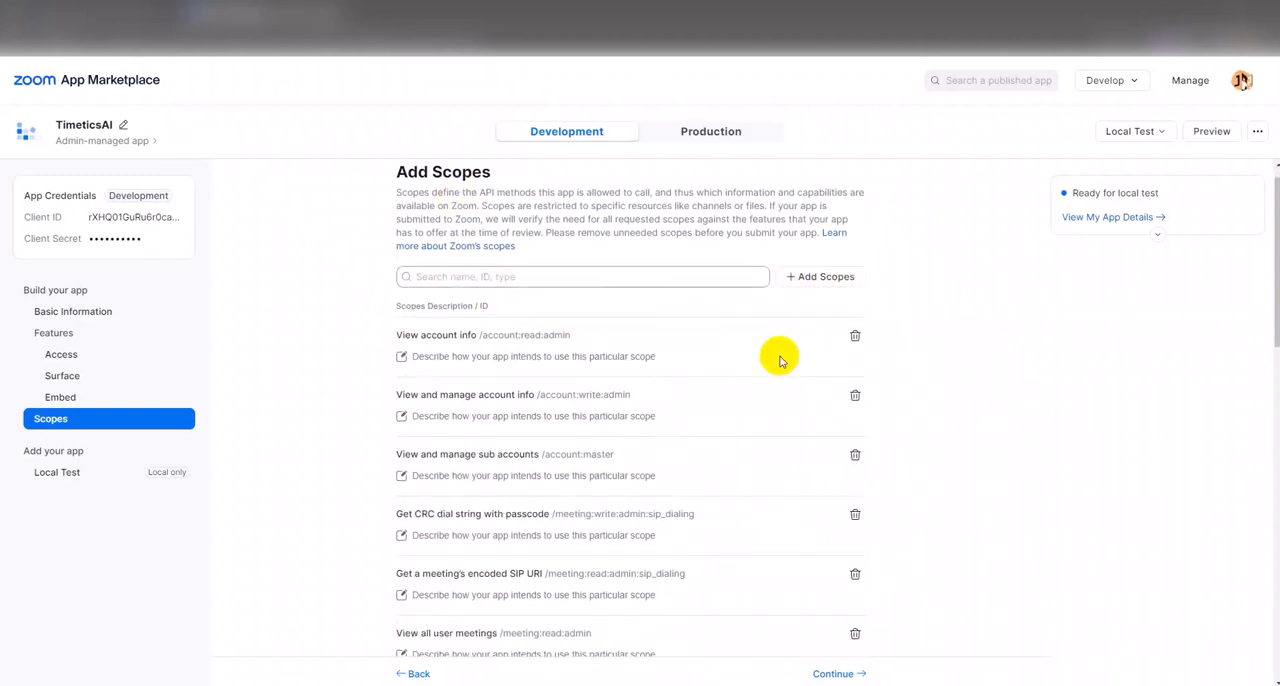
{"action": "scroll", "coordinate": [626, 430], "scroll_direction": "down", "scroll_amount": 10}
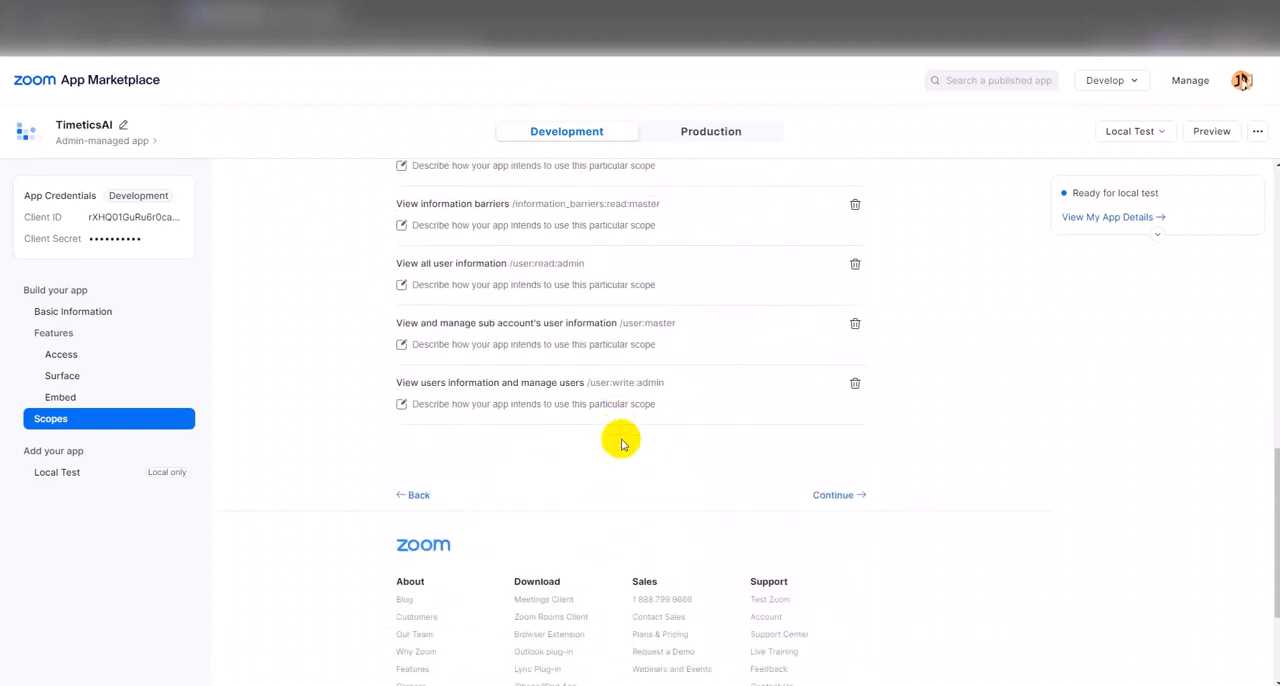
{"action": "scroll", "coordinate": [771, 317], "scroll_direction": "up", "scroll_amount": 3}
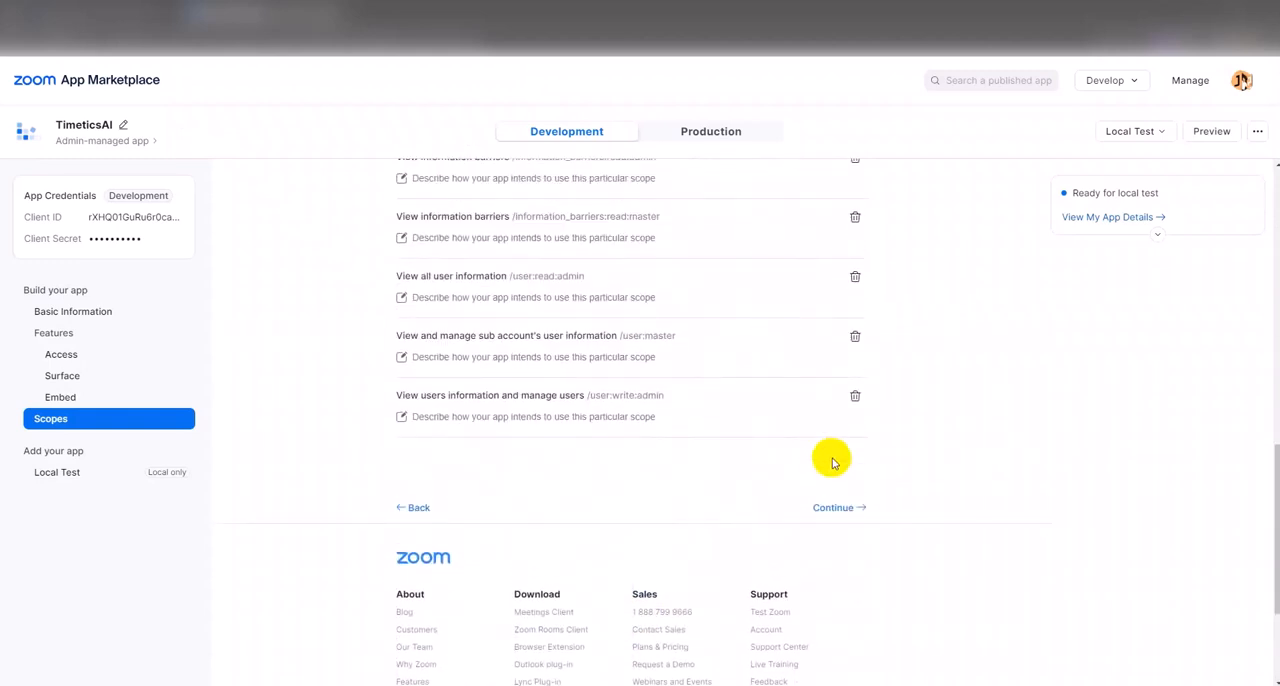
{"action": "left_click", "coordinate": [834, 508]}
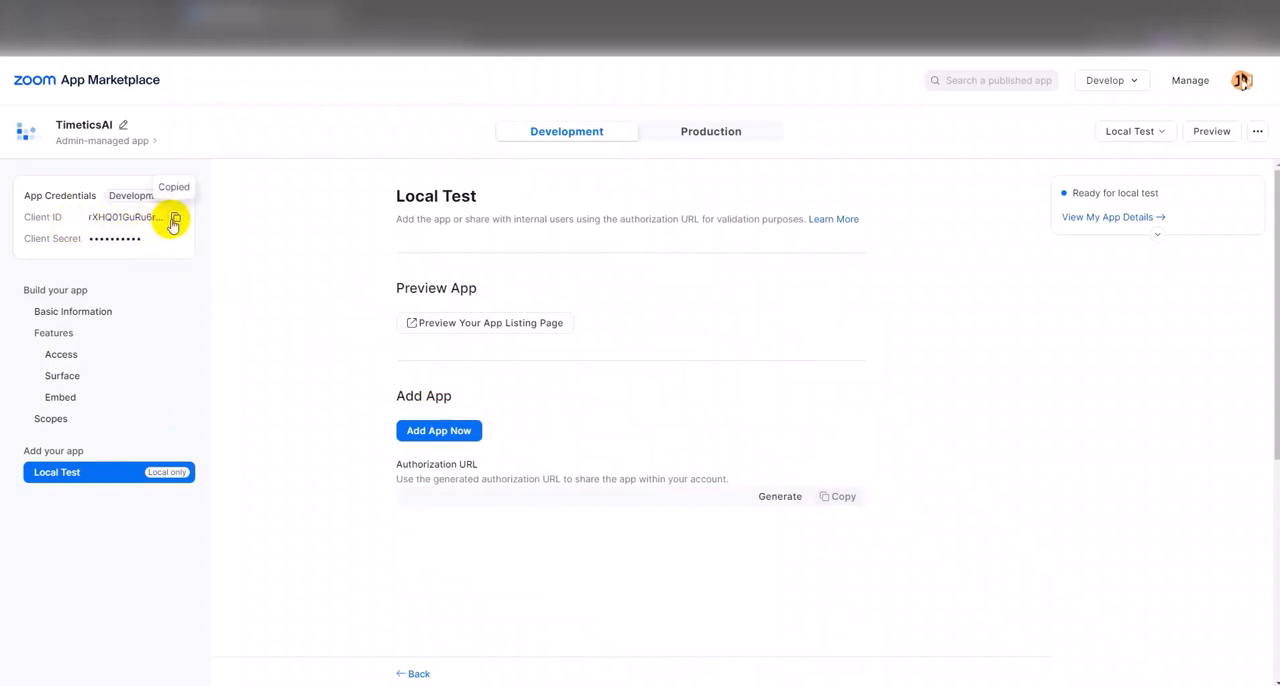
- Switch to Timetics and paste the Zoom app's copied client ID into the Client ID field of the Zoom integration
{"action": "left_click", "coordinate": [66, 13]}
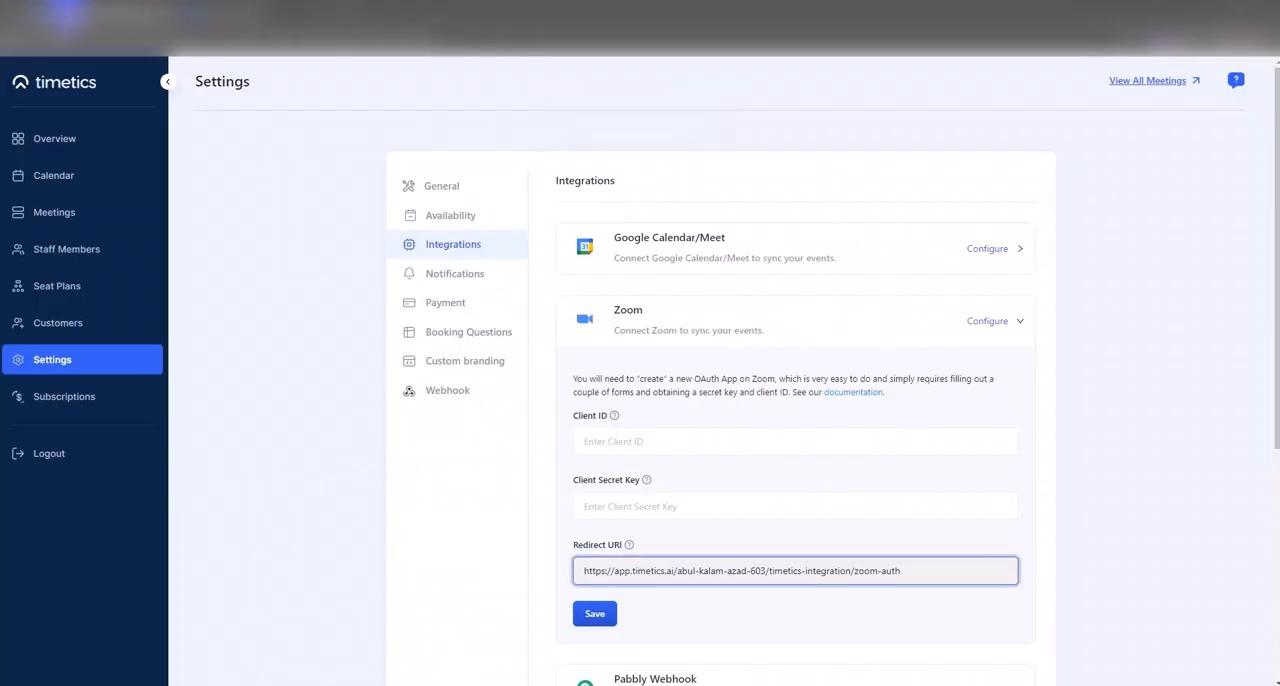
{"action": "left_click", "coordinate": [708, 441]}
{"action": "type", "text": "rXHQ01GuRu6r0ca6joZCAA"}
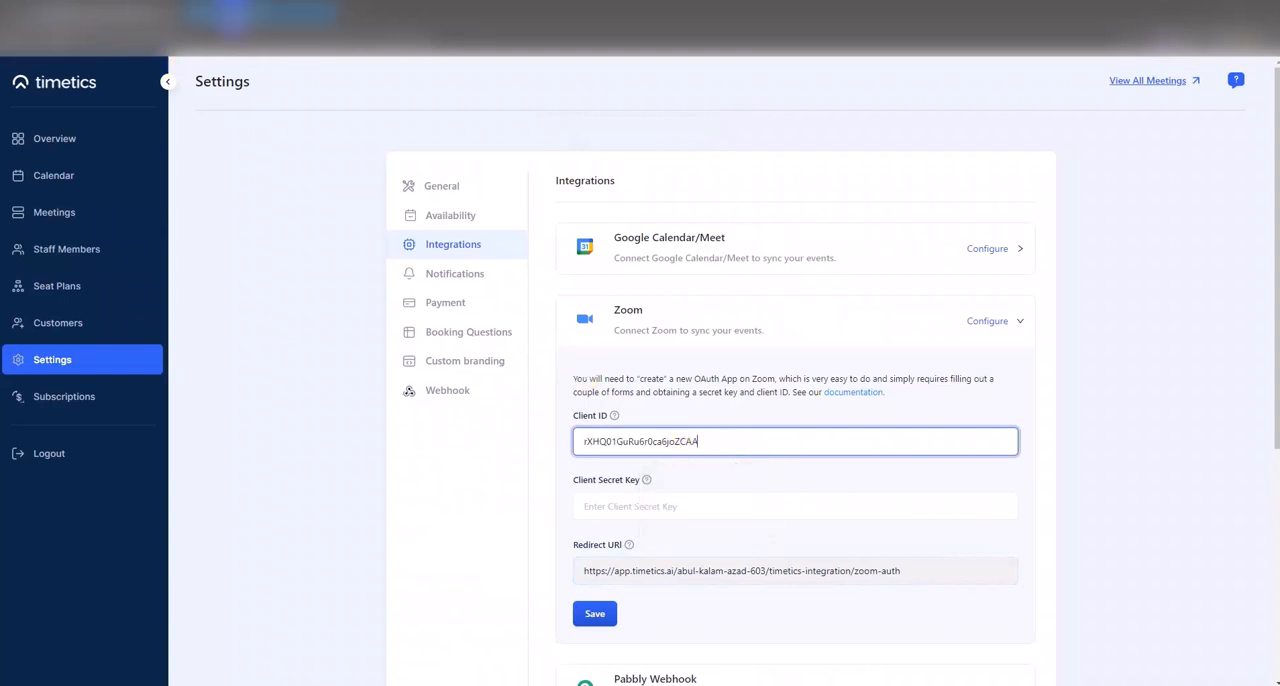
- Copy the client secret from the Zoom Marketplace app, paste it as the Client Secret Key in Timetics, and save the Zoom integration
{"action": "left_click", "coordinate": [233, 14]}
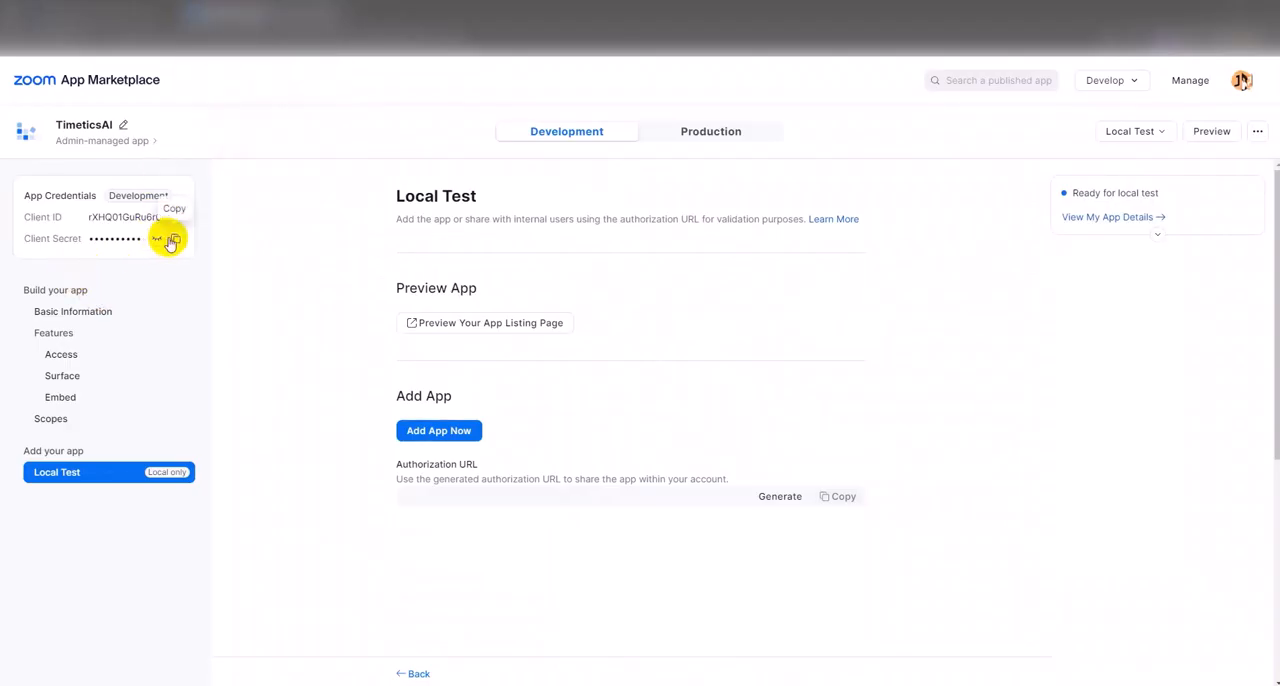
{"action": "left_click", "coordinate": [172, 241]}
{"action": "left_click", "coordinate": [135, 14]}
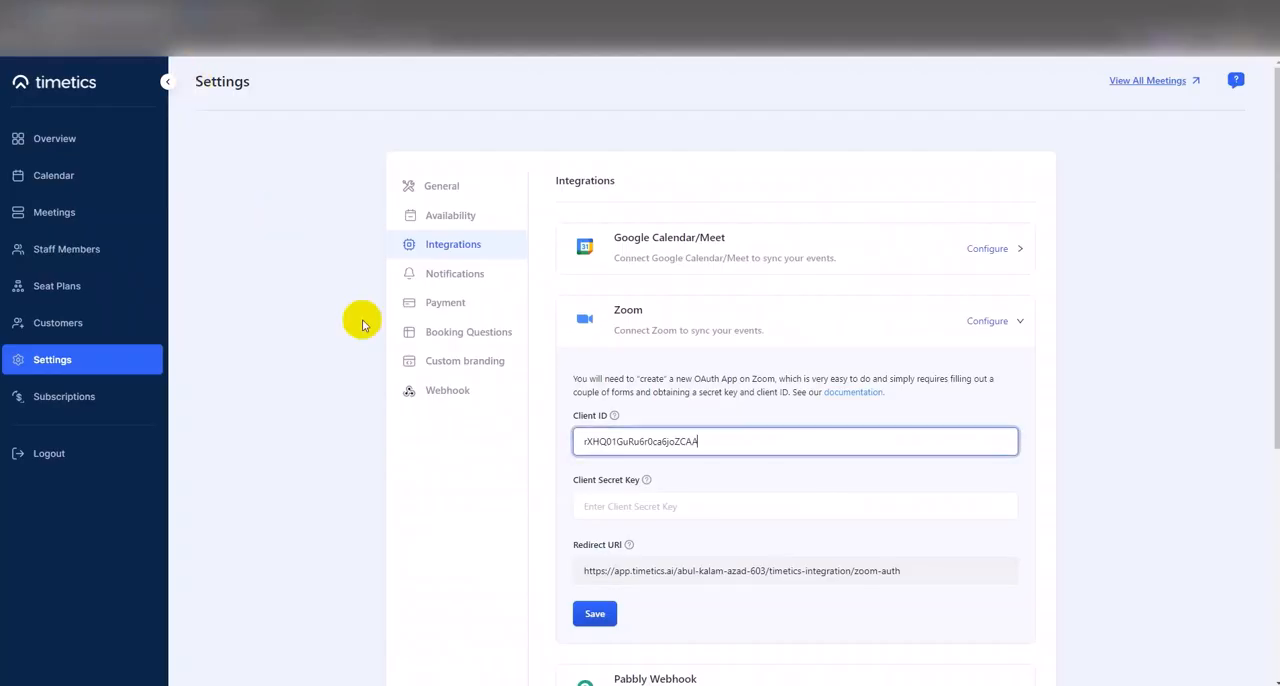
{"action": "left_click", "coordinate": [621, 503]}
{"action": "key", "text": "ctrl+v"}
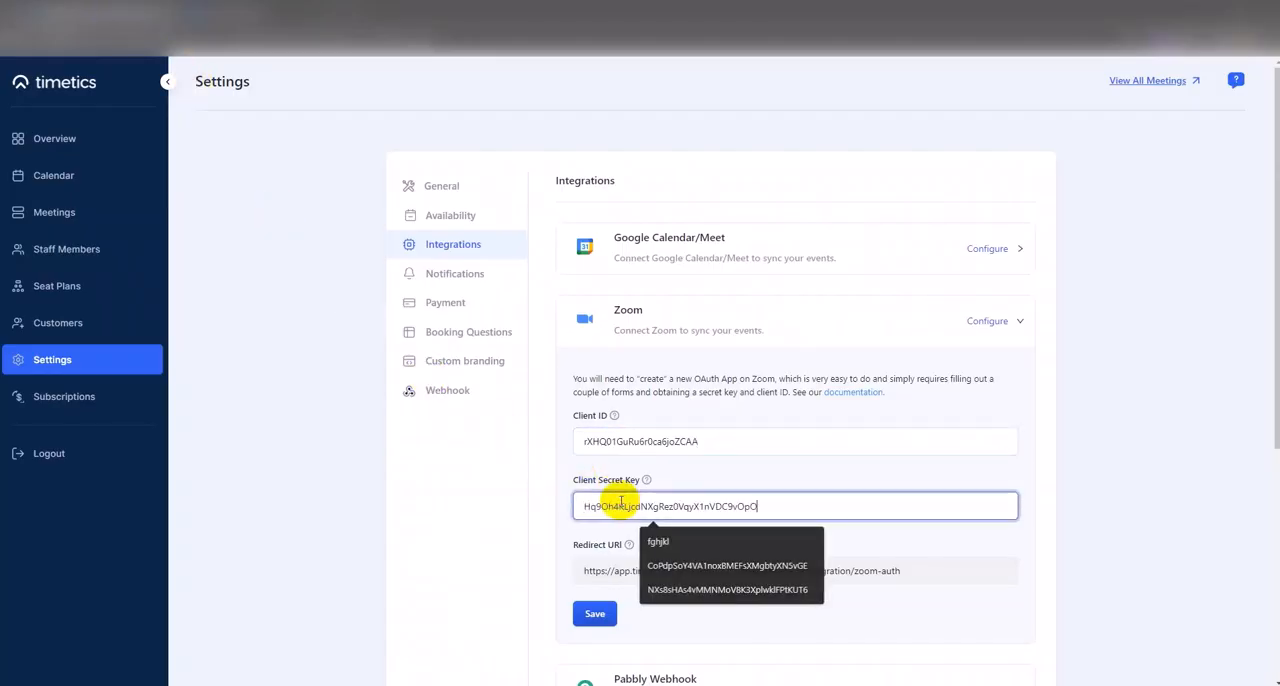
{"action": "left_click", "coordinate": [597, 614]}
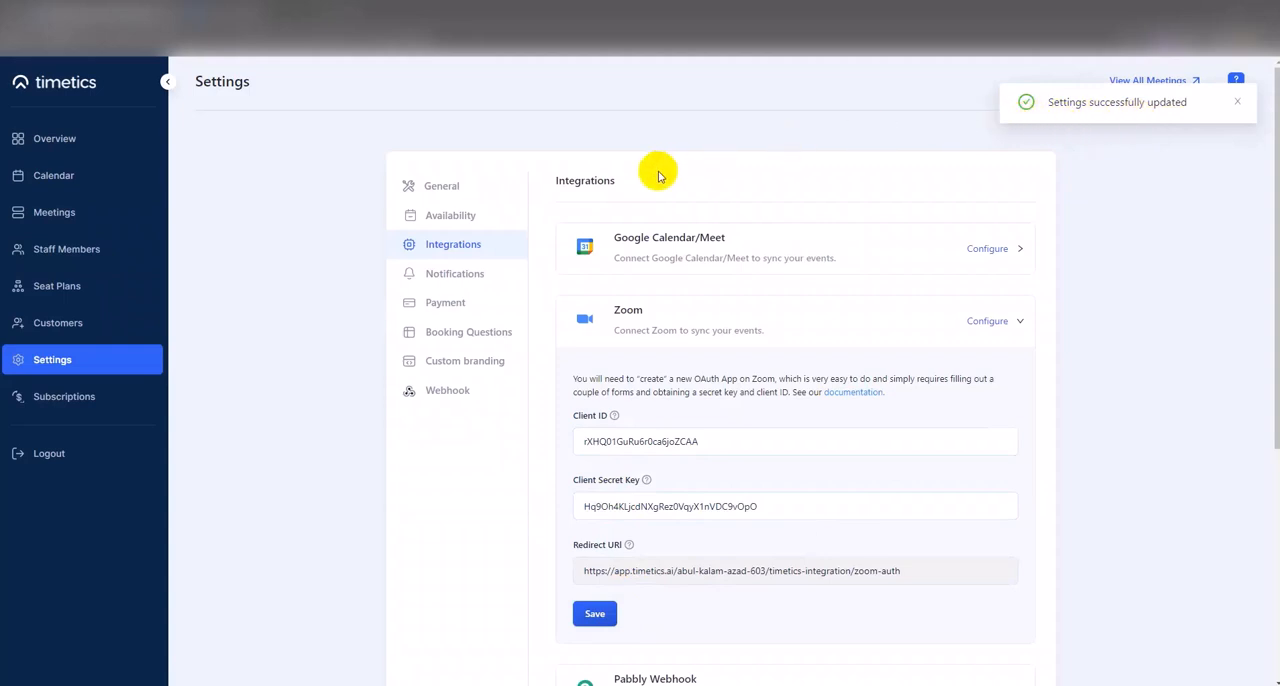
- Open the integrations of the second staff member in the list and start connecting Zoom
{"action": "left_click", "coordinate": [70, 259]}
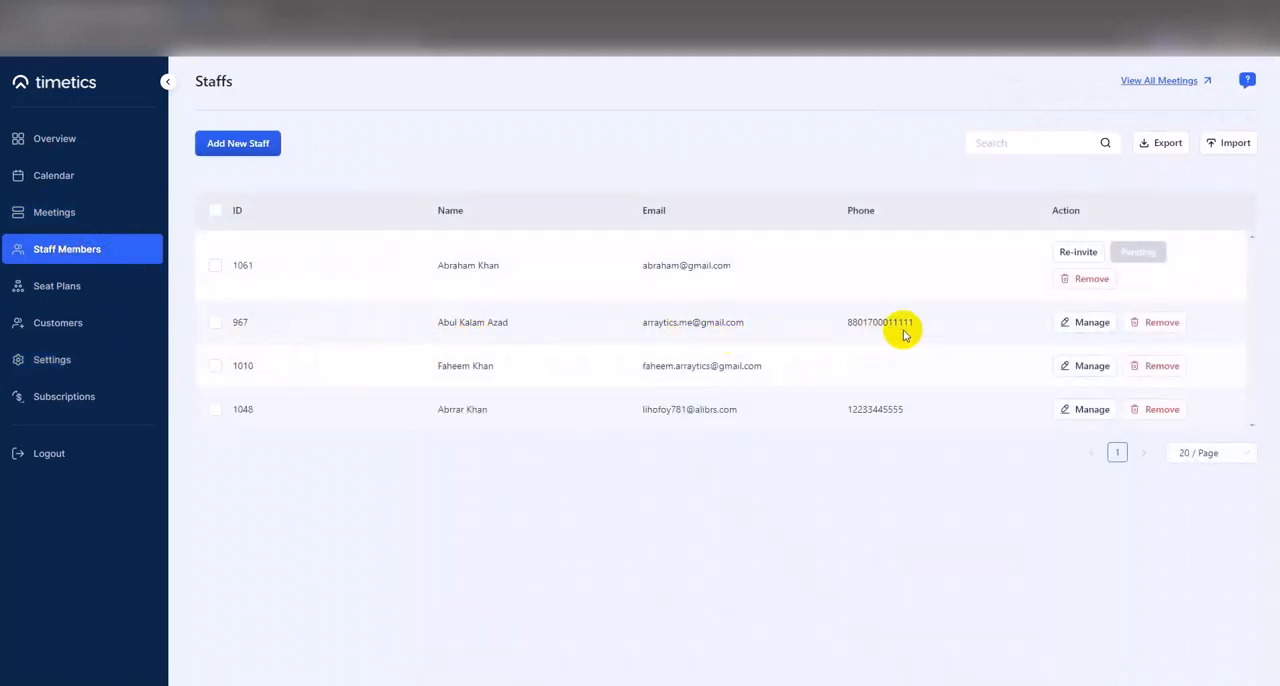
{"action": "left_click", "coordinate": [1082, 332]}
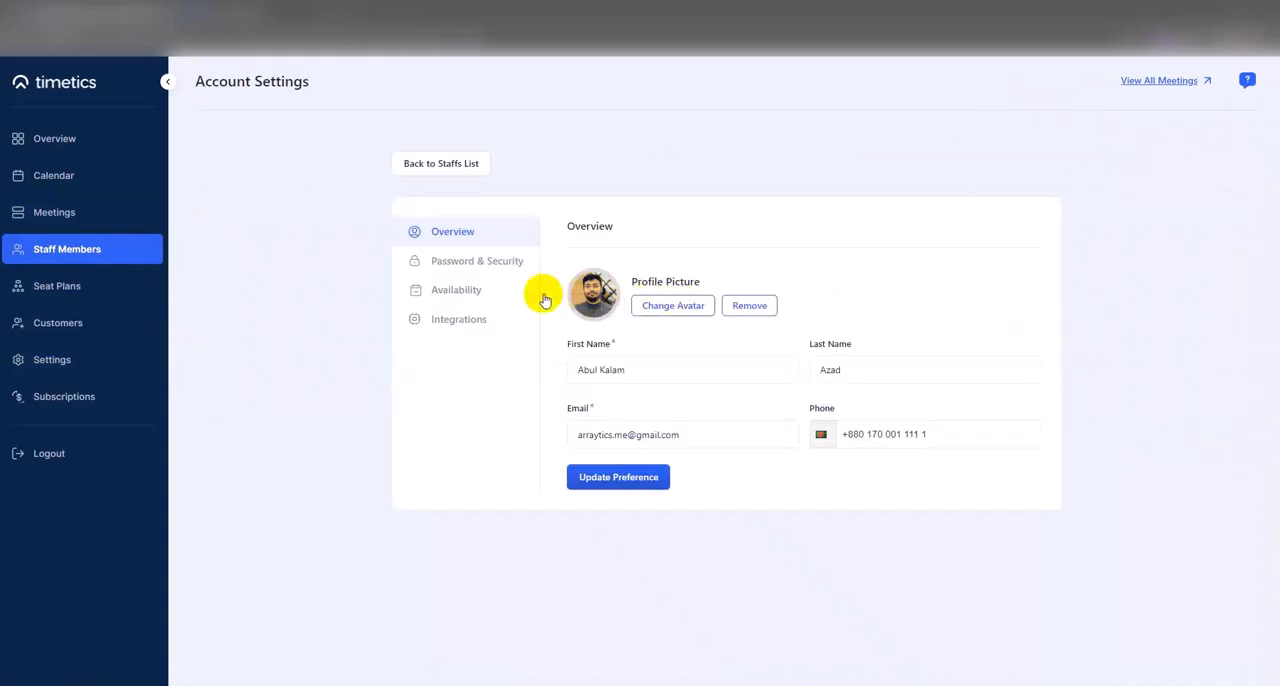
{"action": "left_click", "coordinate": [445, 330]}
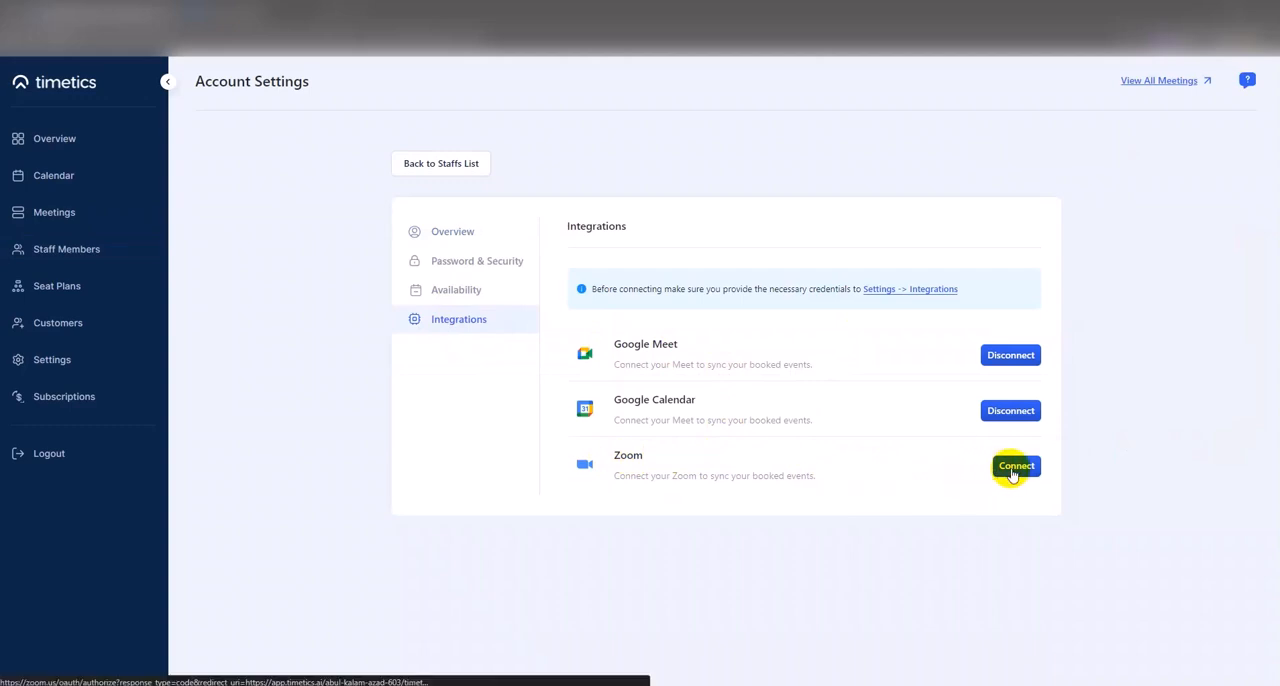
{"action": "left_click", "coordinate": [1013, 472]}
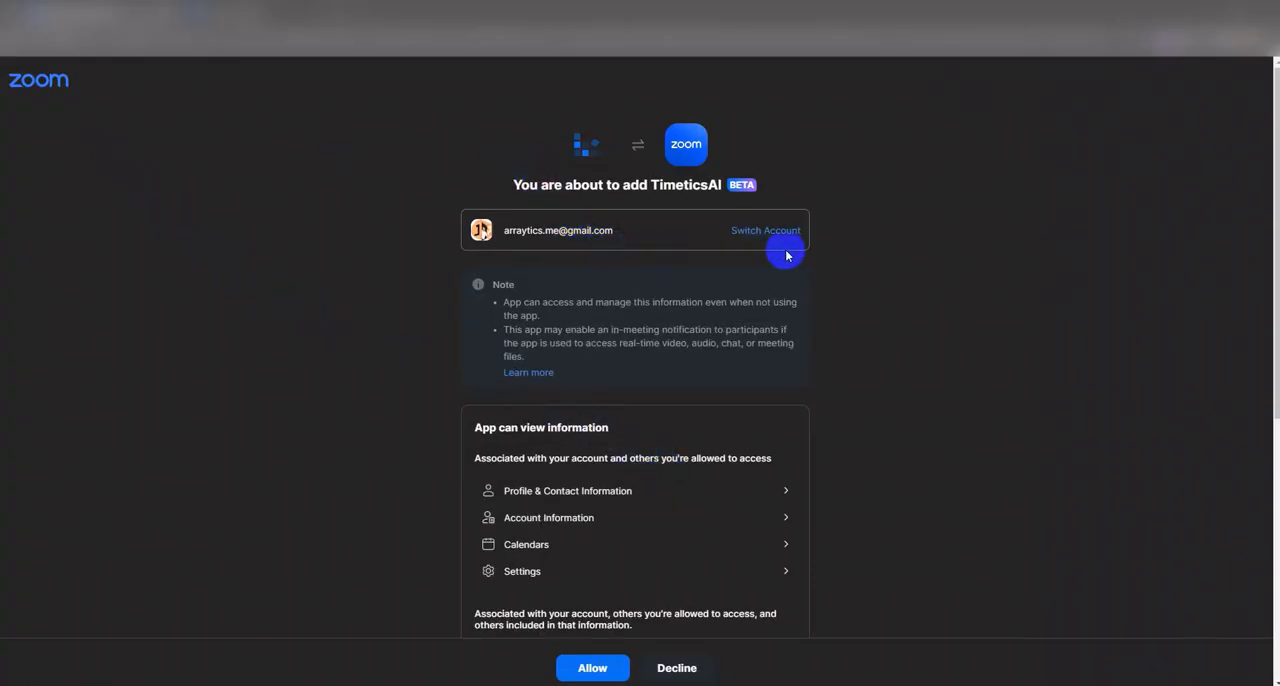
- Review the information TimeticsAI can view and manage on the Zoom authorization page and allow the access
{"action": "scroll", "coordinate": [786, 254], "scroll_direction": "down", "scroll_amount": 1}
{"action": "scroll", "coordinate": [786, 254], "scroll_direction": "down", "scroll_amount": 3}
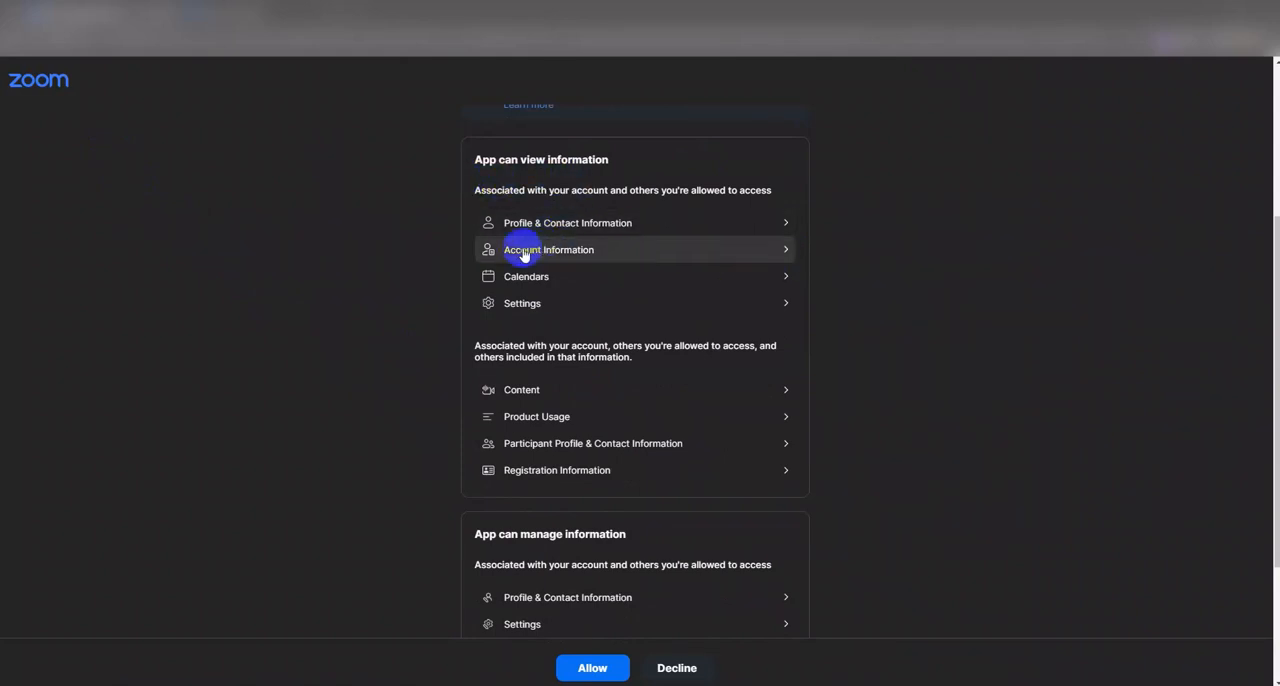
{"action": "scroll", "coordinate": [600, 390], "scroll_direction": "down", "scroll_amount": 3}
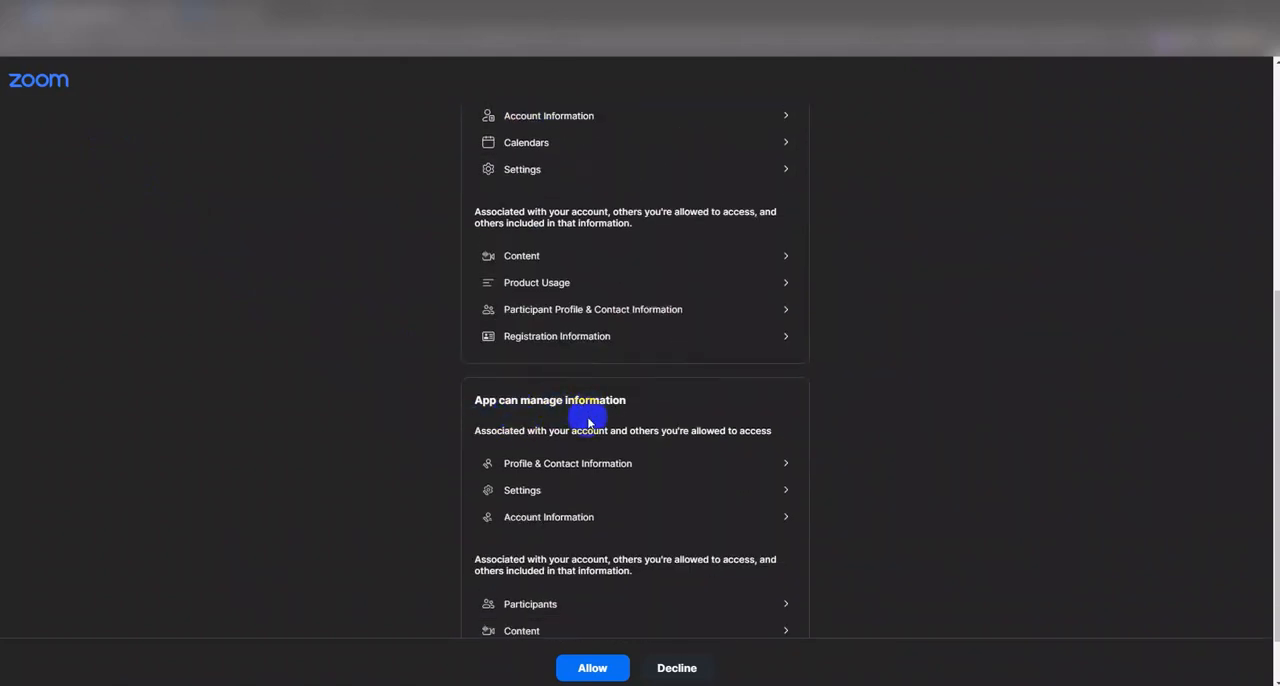
{"action": "left_click", "coordinate": [572, 675]}
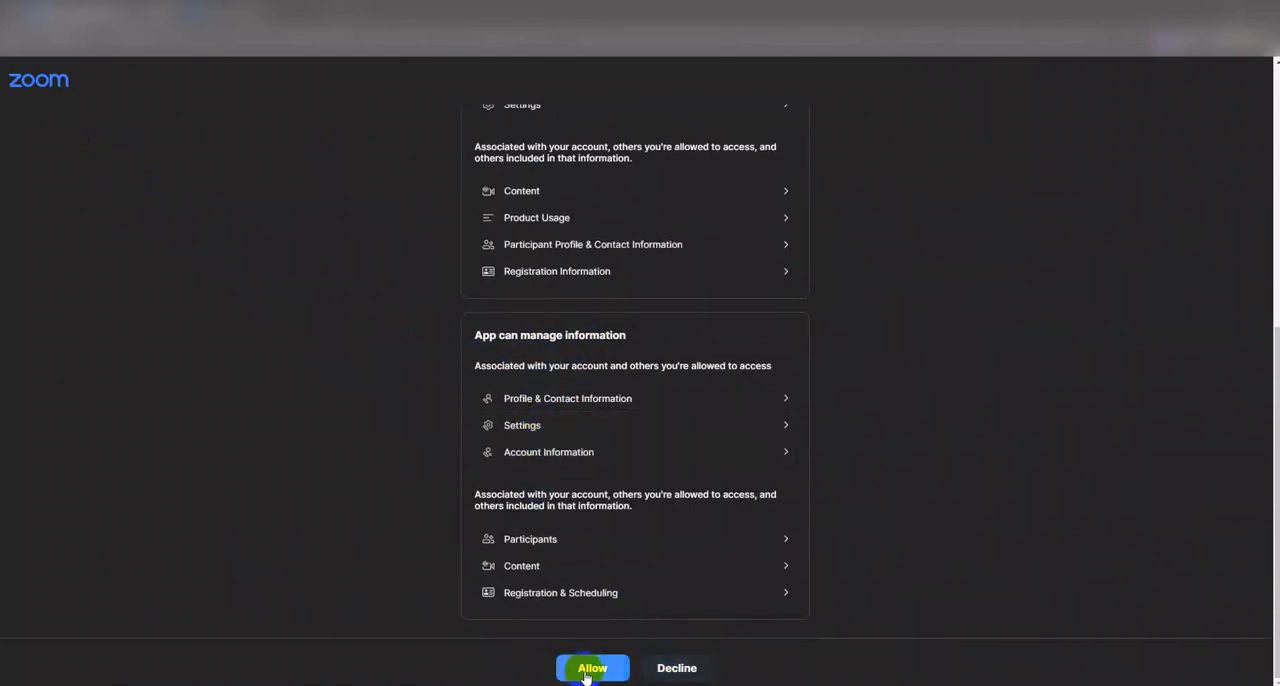
{"action": "left_click", "coordinate": [588, 671]}
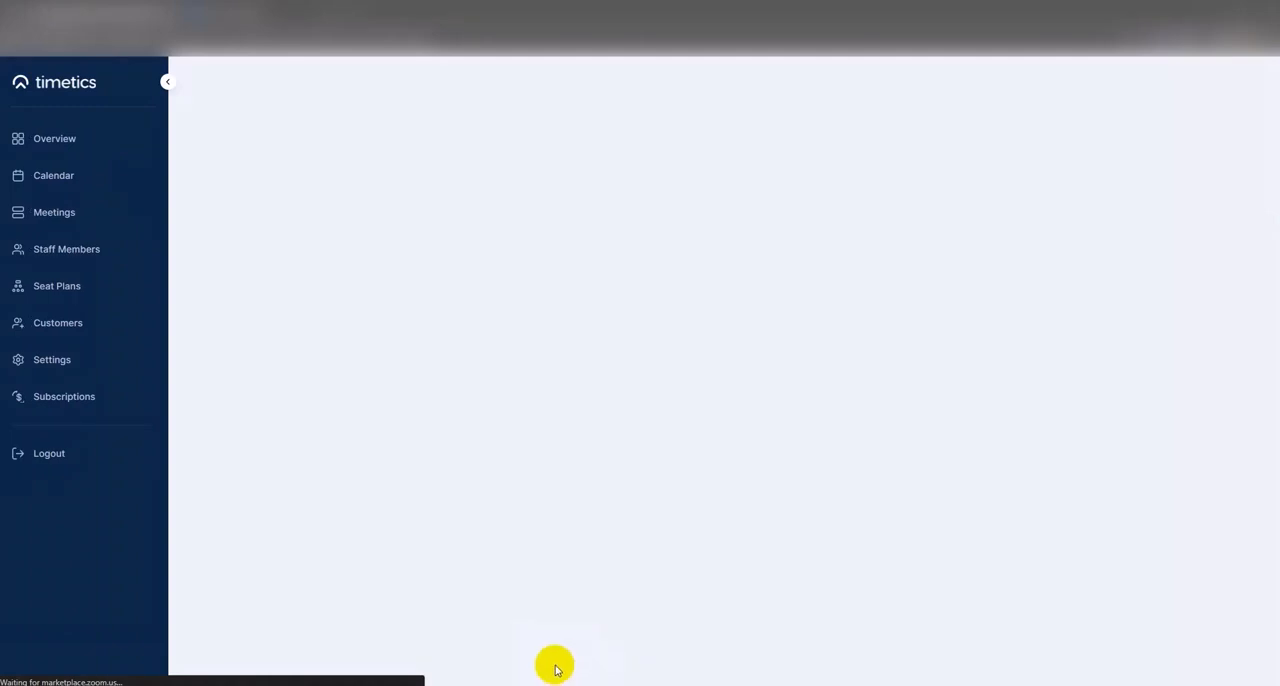
- Reopen the same staff member's integrations in Timetics to check the Zoom connection status
{"action": "left_click", "coordinate": [100, 366]}
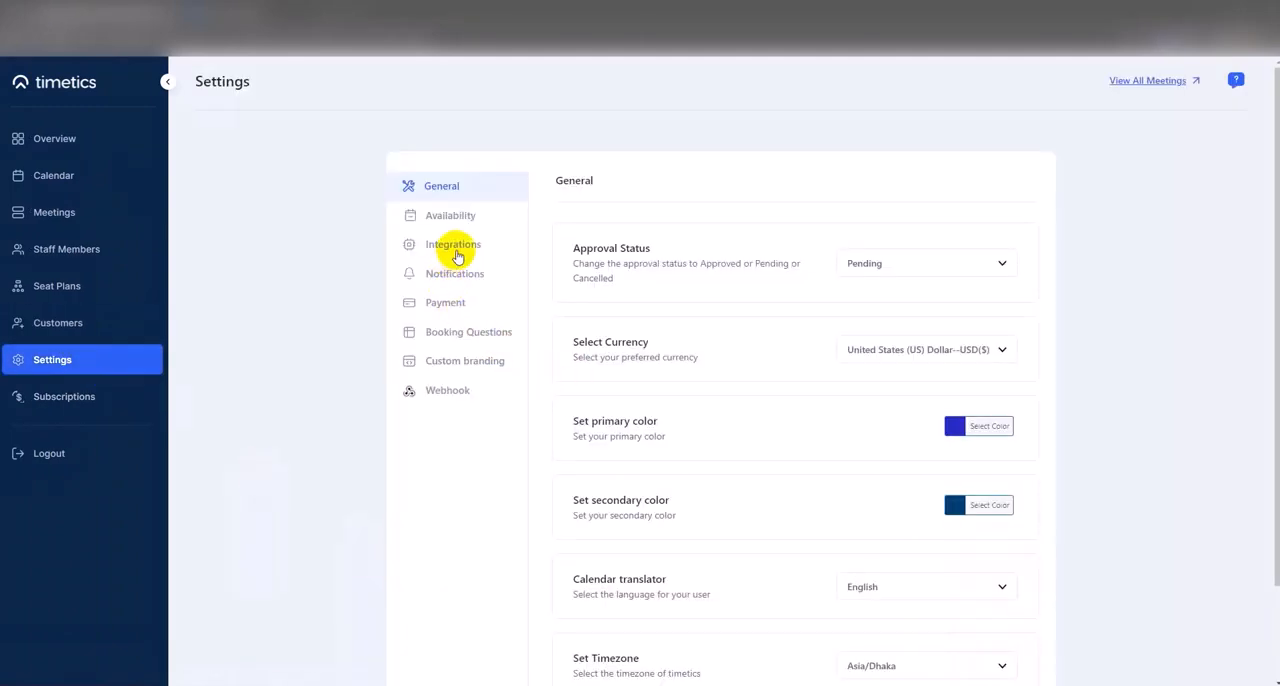
{"action": "left_click", "coordinate": [52, 254]}
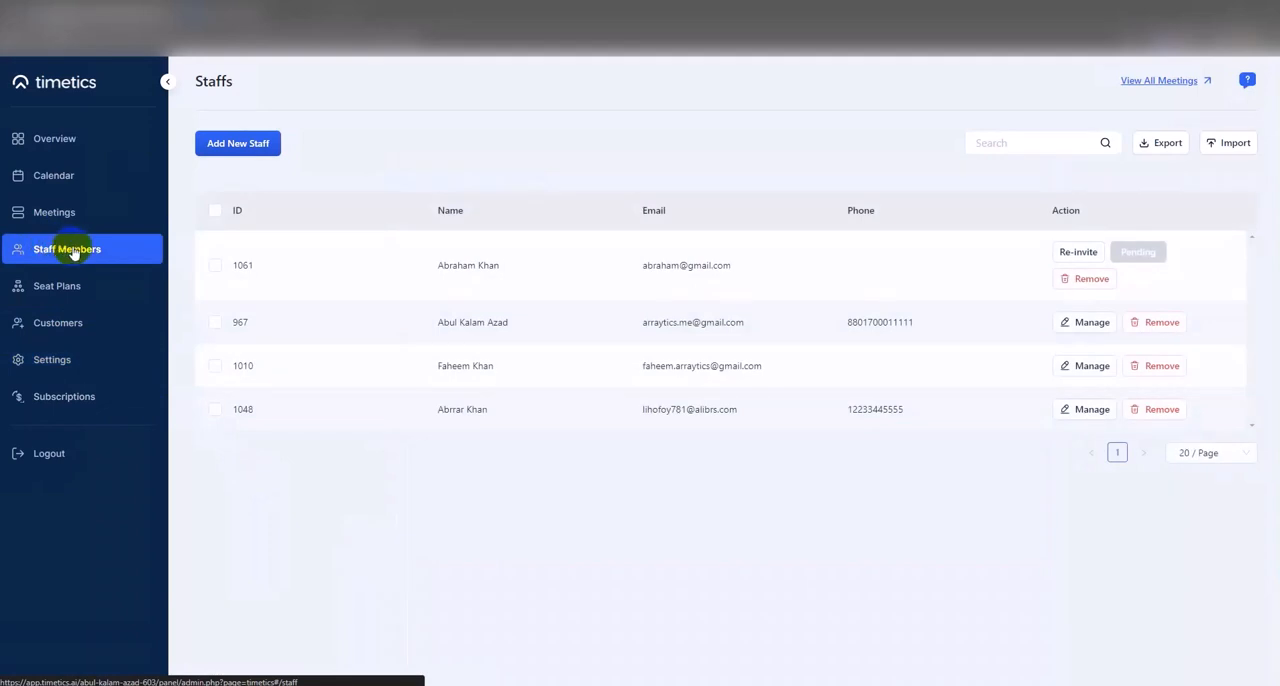
{"action": "left_click", "coordinate": [1088, 322]}
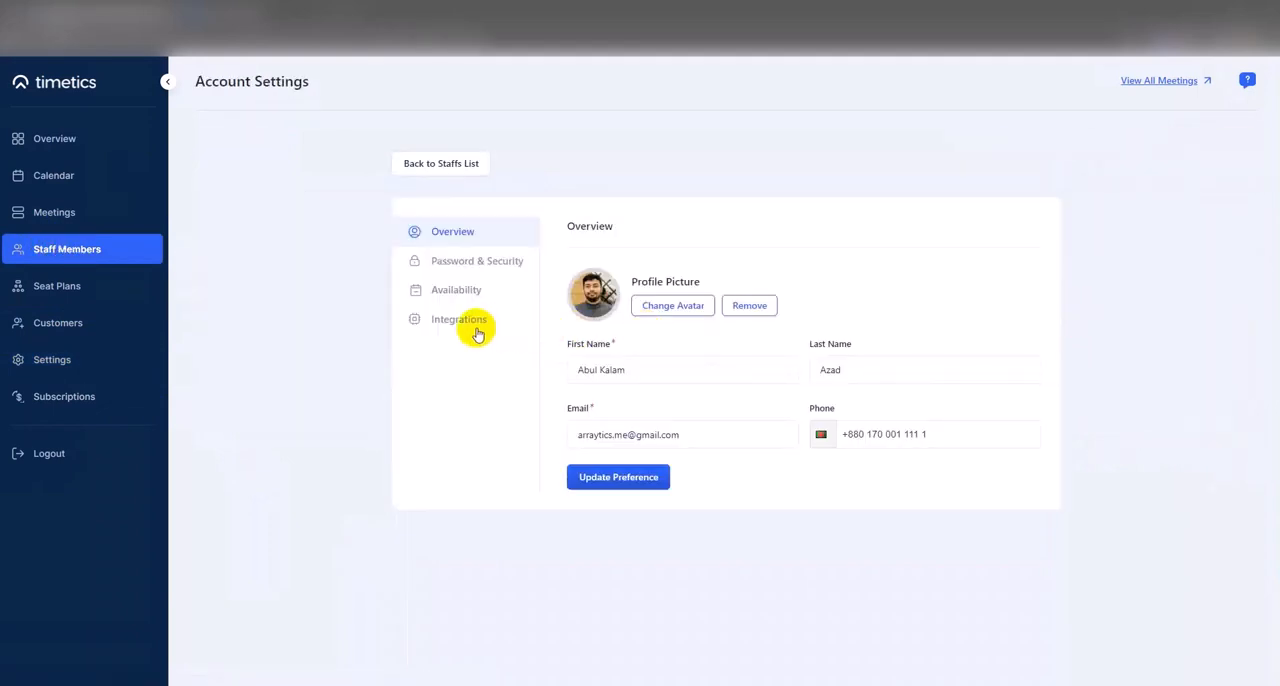
{"action": "left_click", "coordinate": [477, 331]}
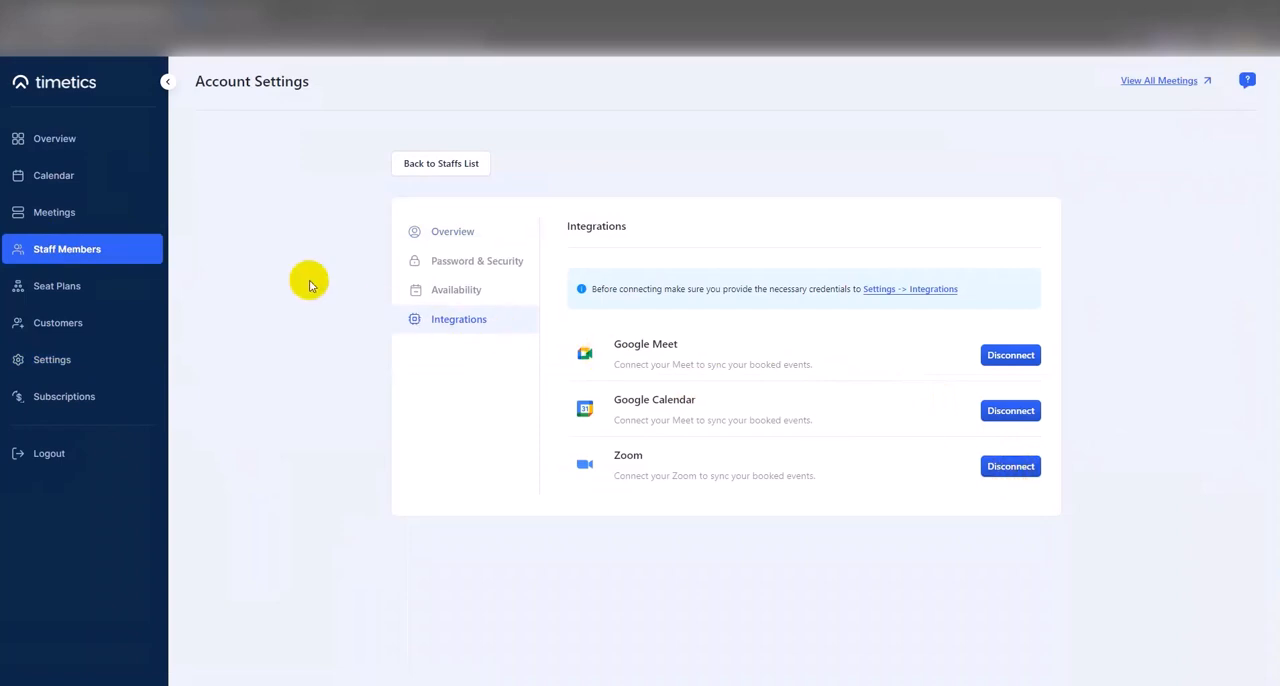
- Start a new One-to-One meeting and title it "Zoom Meeting with team"
{"action": "left_click", "coordinate": [98, 218]}
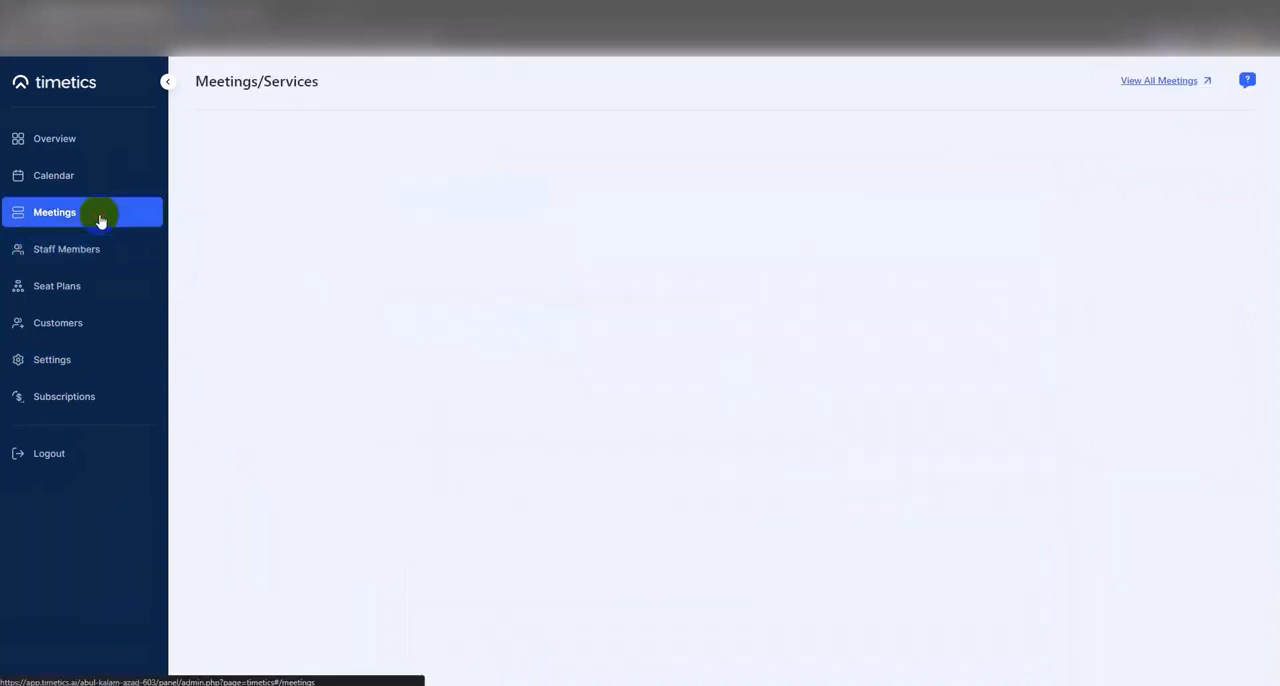
{"action": "left_click", "coordinate": [447, 143]}
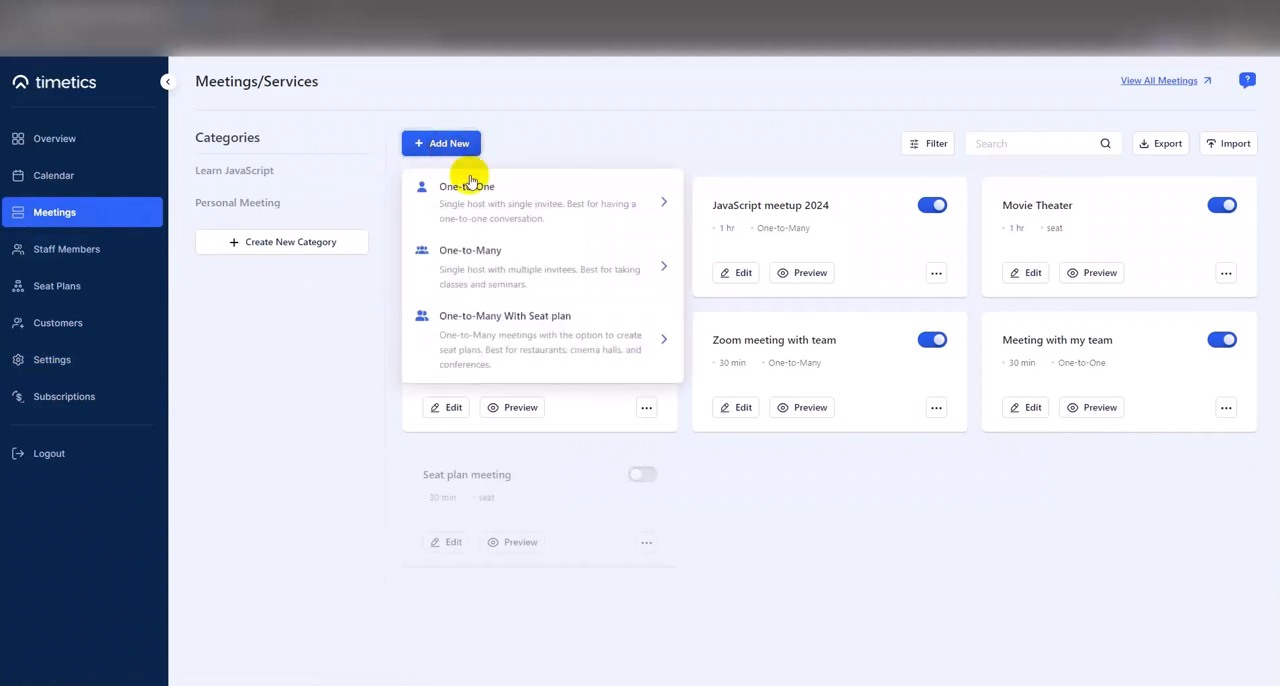
{"action": "left_click", "coordinate": [480, 187]}
{"action": "left_click", "coordinate": [512, 302]}
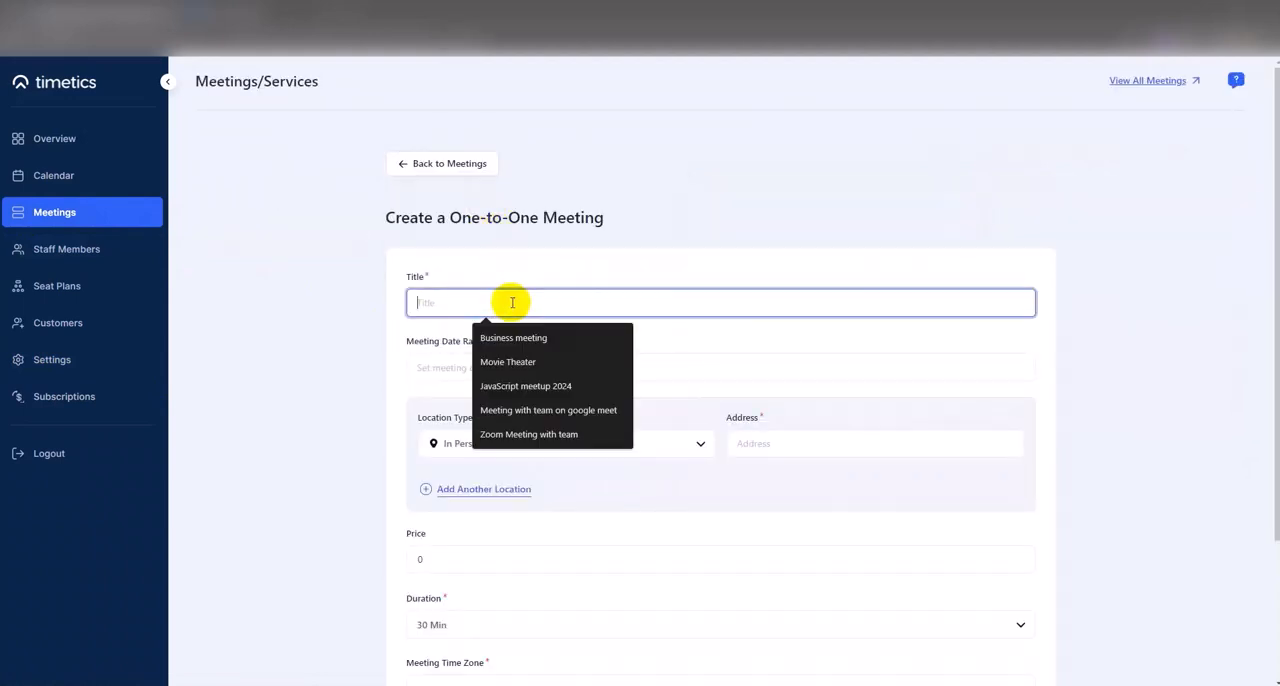
{"action": "type", "text": "Zo"}
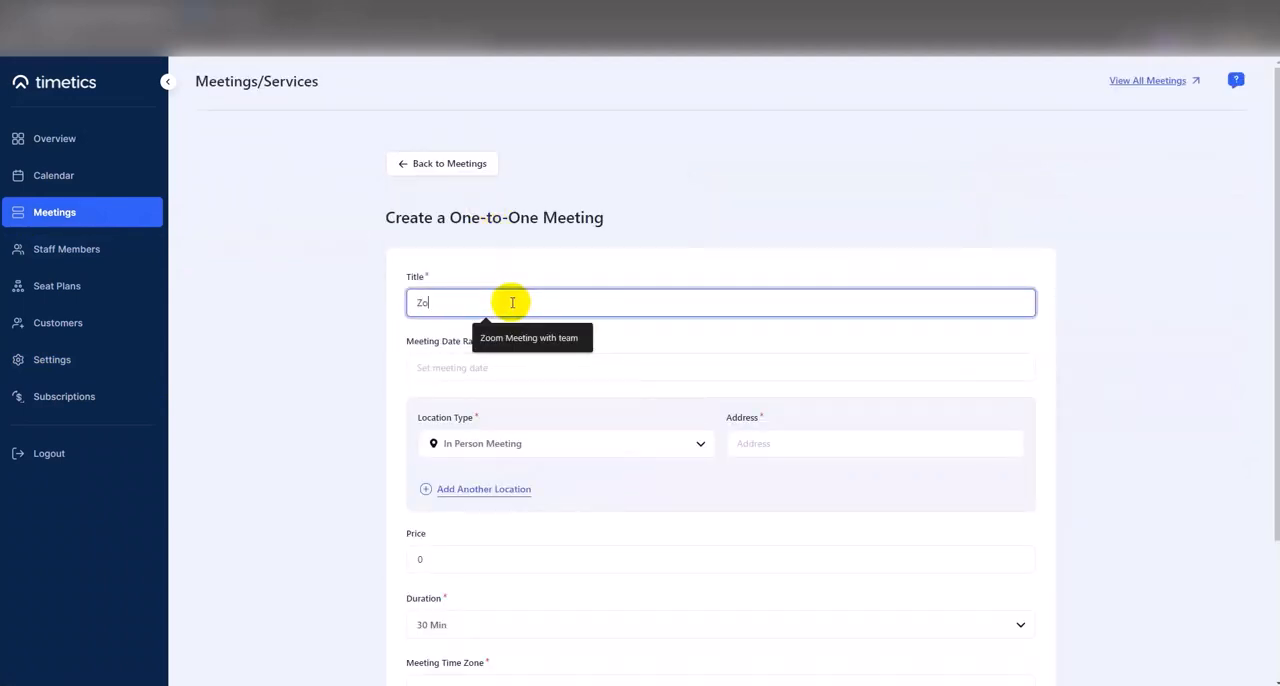
{"action": "left_click", "coordinate": [522, 338]}
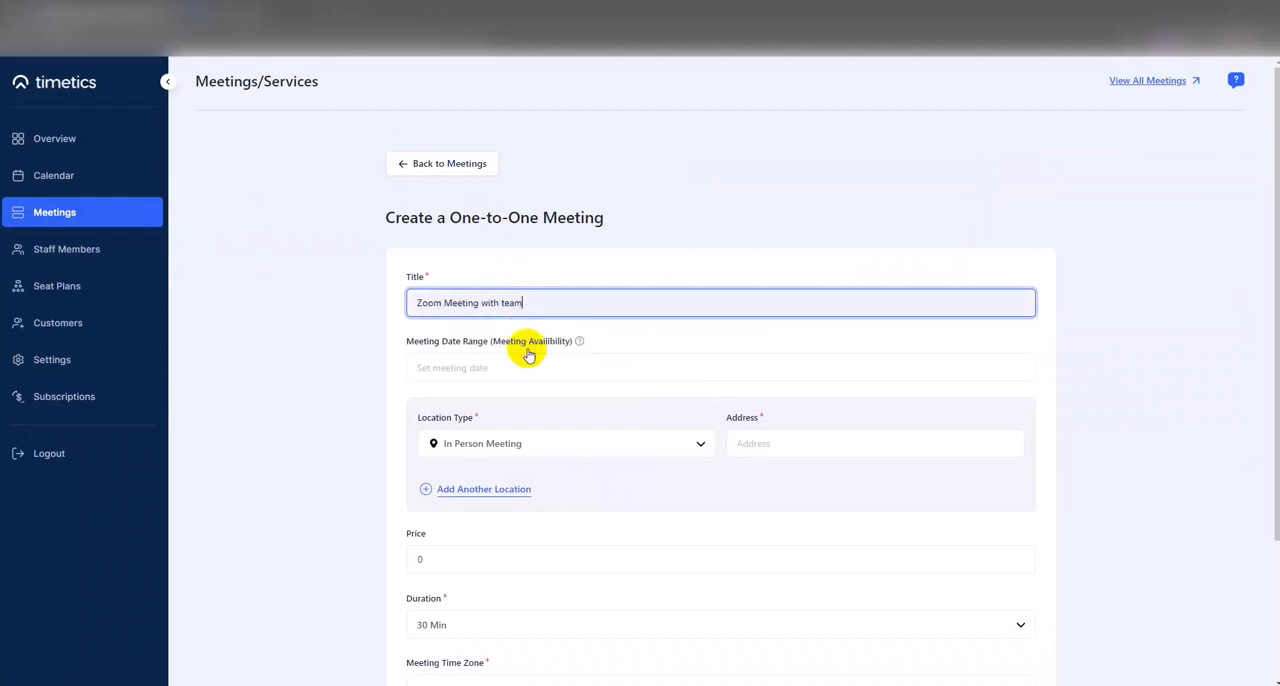
- Set the meeting date range to 2024-02-01 to 2024-02-10 and choose Zoom as the location type
{"action": "left_click", "coordinate": [520, 368]}
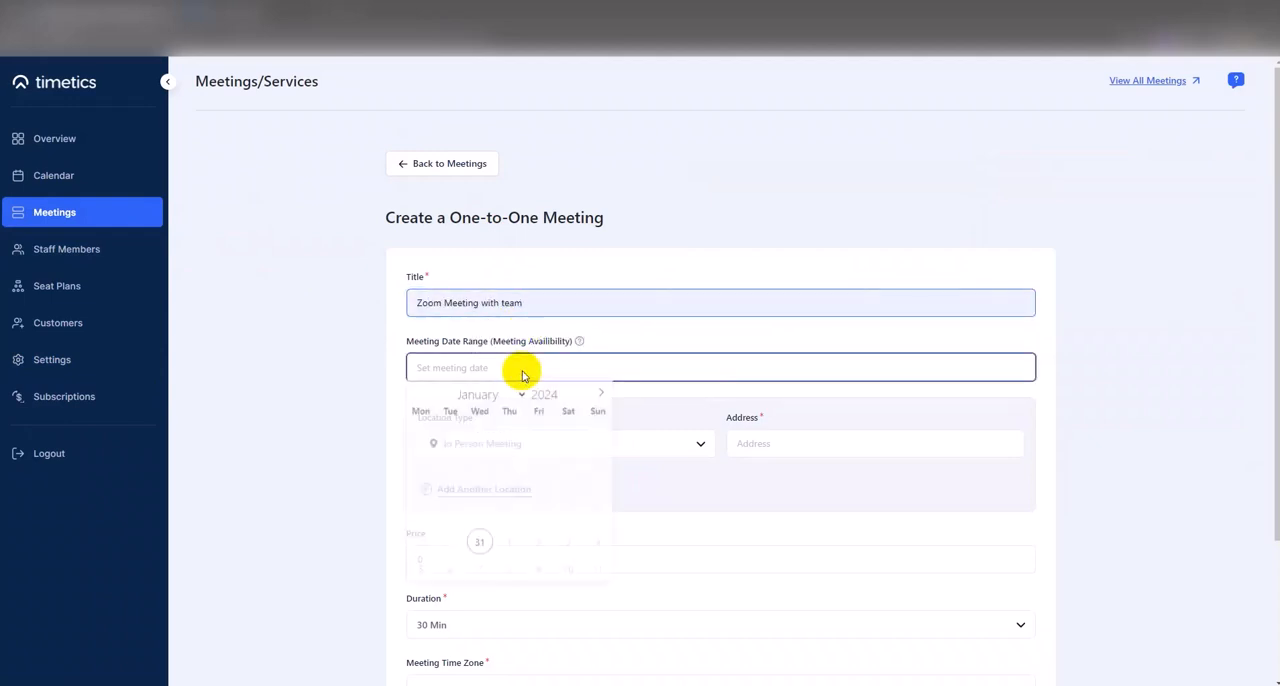
{"action": "left_click", "coordinate": [511, 548]}
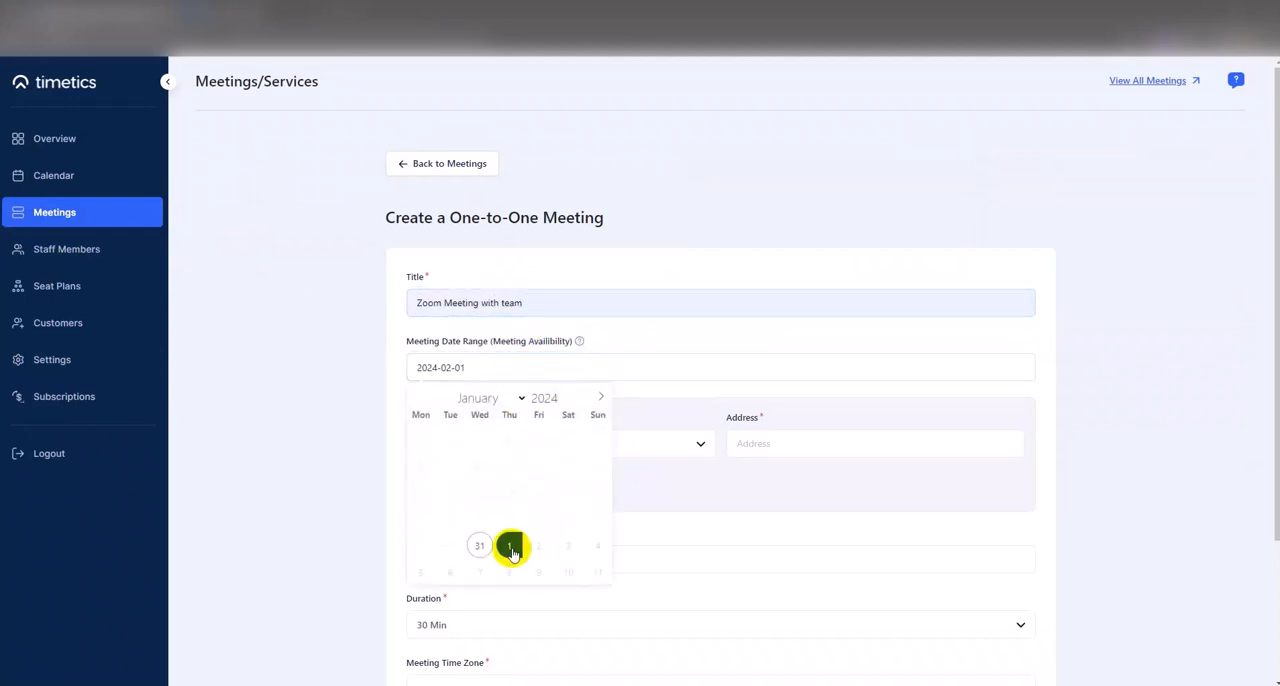
{"action": "left_click", "coordinate": [567, 572]}
{"action": "left_click", "coordinate": [650, 449]}
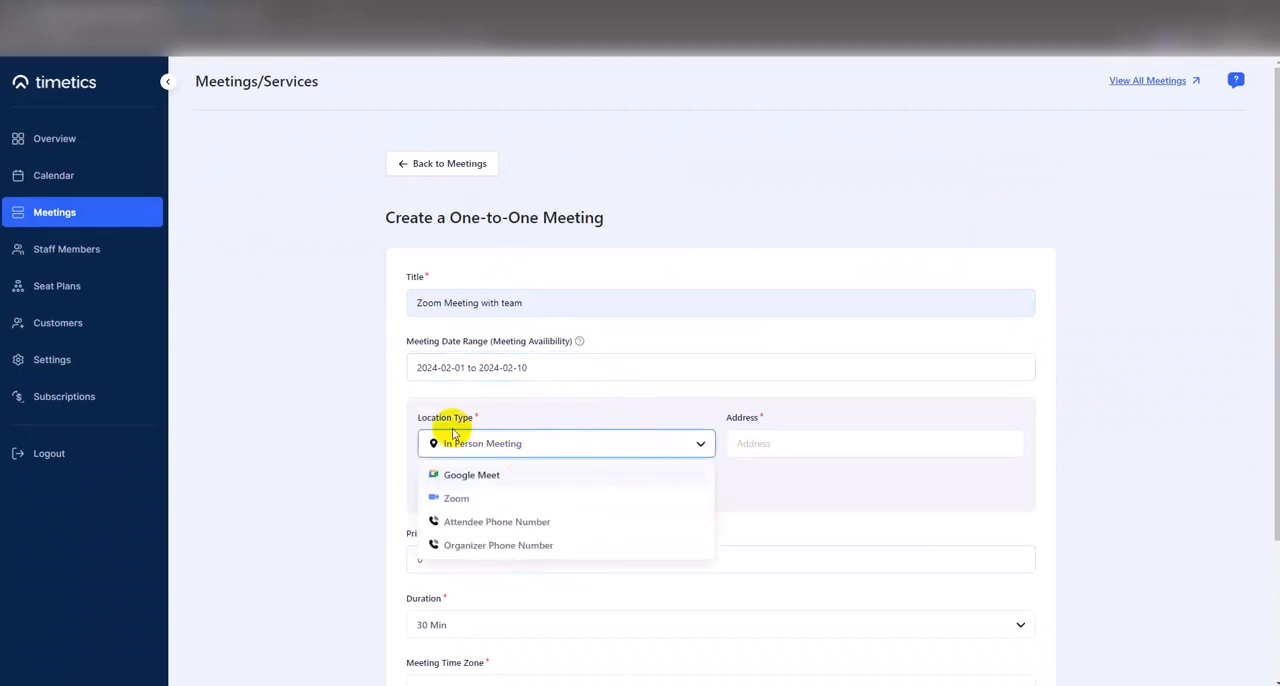
{"action": "left_click", "coordinate": [451, 503]}
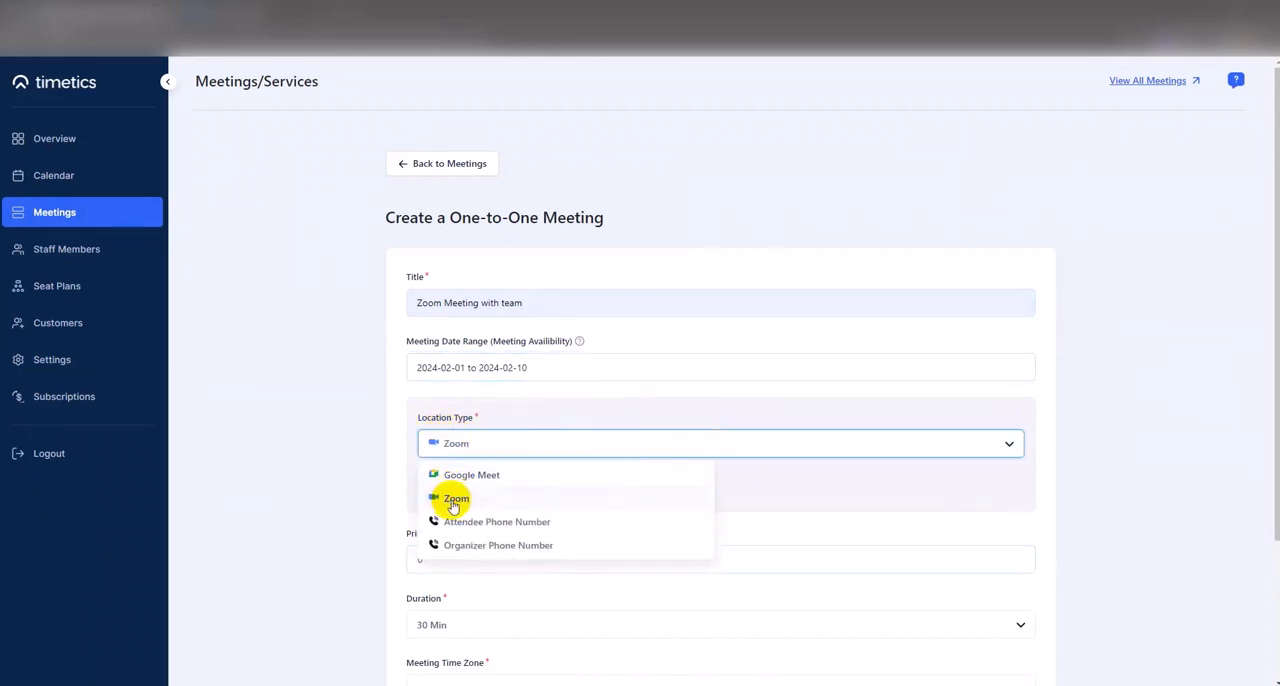
- Select the first staff member in the list as the meeting host and create the meeting
{"action": "scroll", "coordinate": [462, 443], "scroll_direction": "down", "scroll_amount": 3}
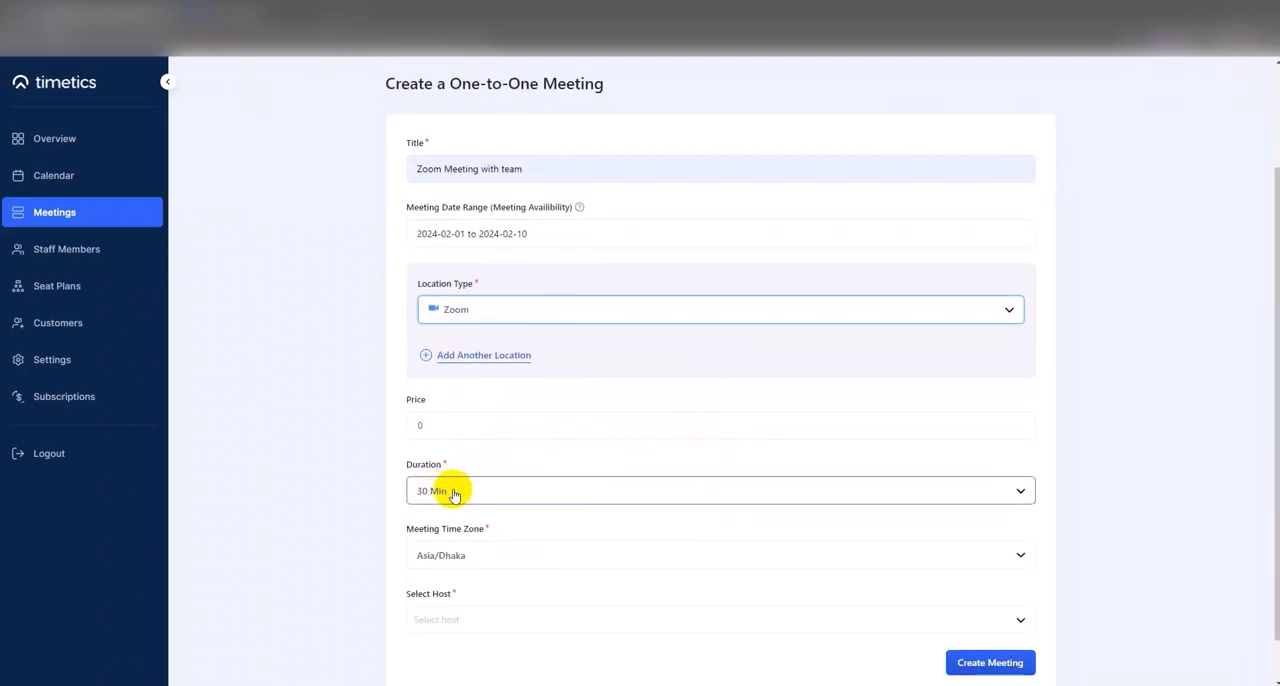
{"action": "left_click", "coordinate": [449, 617]}
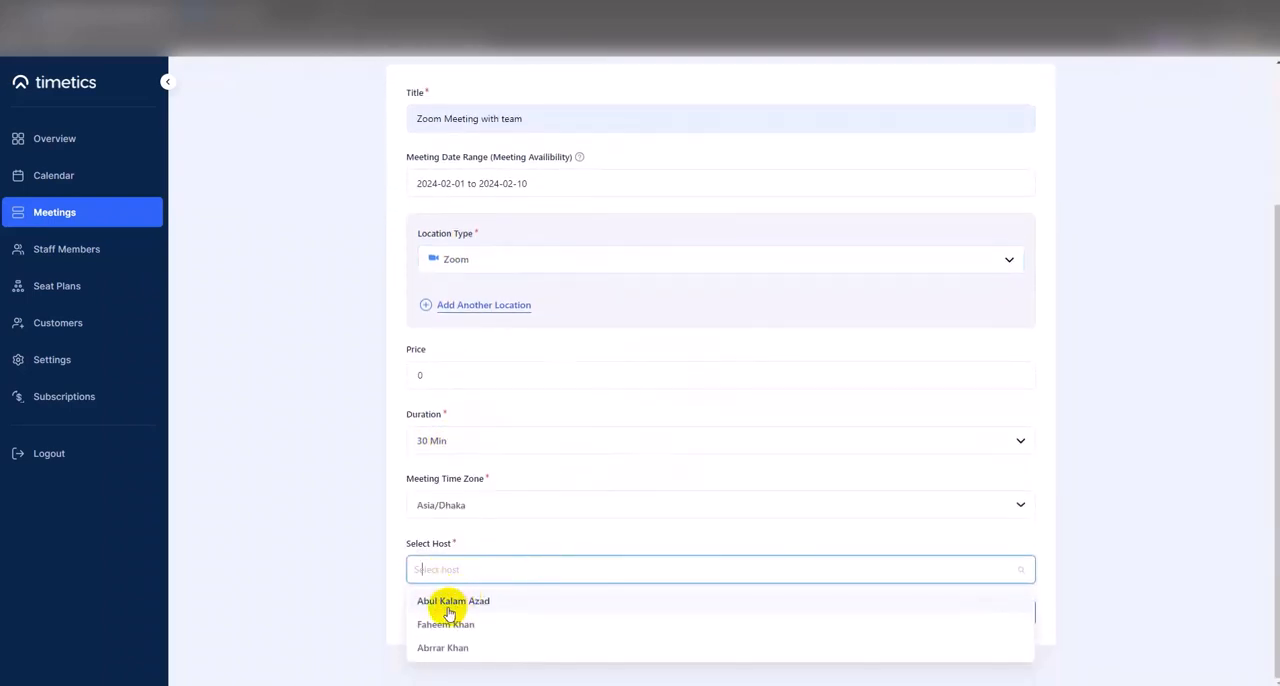
{"action": "left_click", "coordinate": [453, 603]}
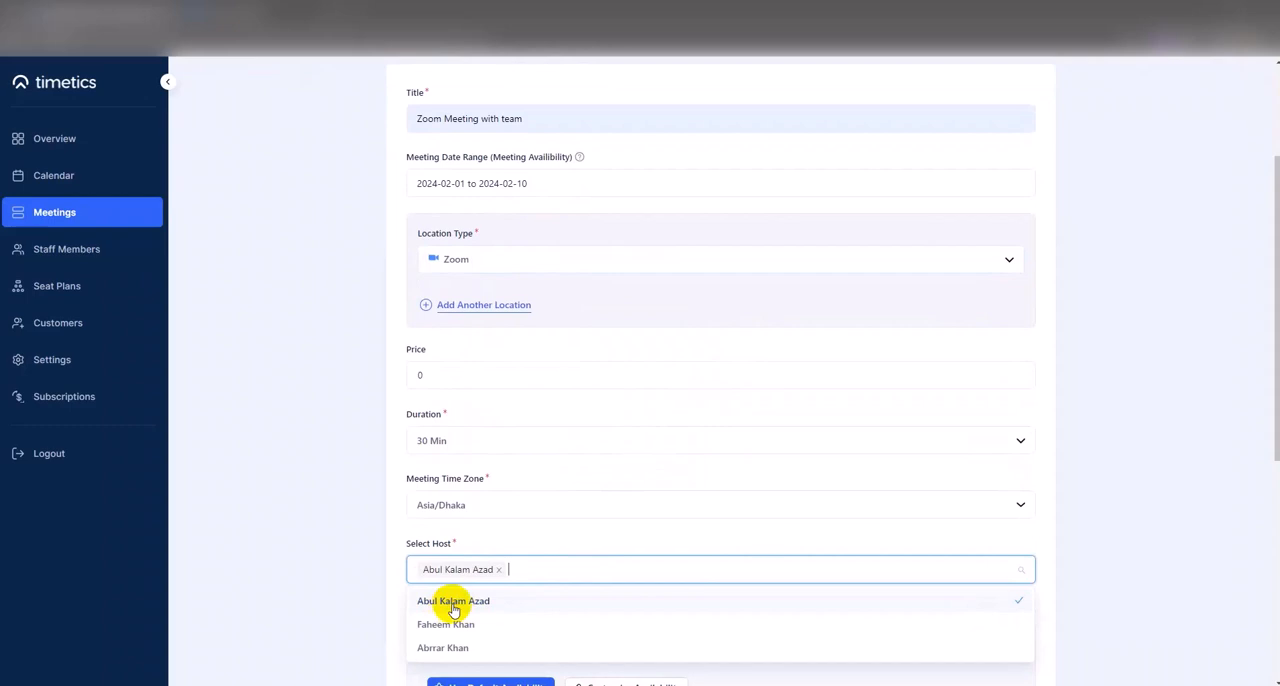
{"action": "left_click", "coordinate": [401, 607]}
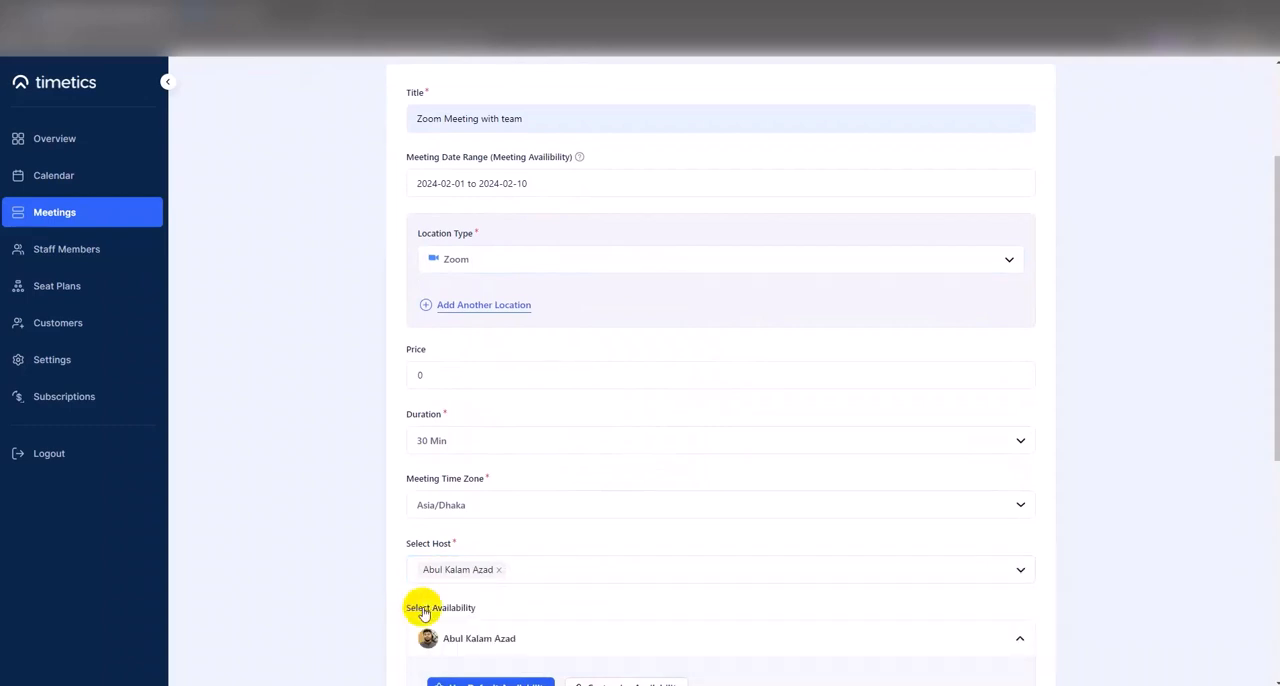
{"action": "left_click", "coordinate": [491, 632]}
{"action": "scroll", "coordinate": [506, 606], "scroll_direction": "down", "scroll_amount": 2}
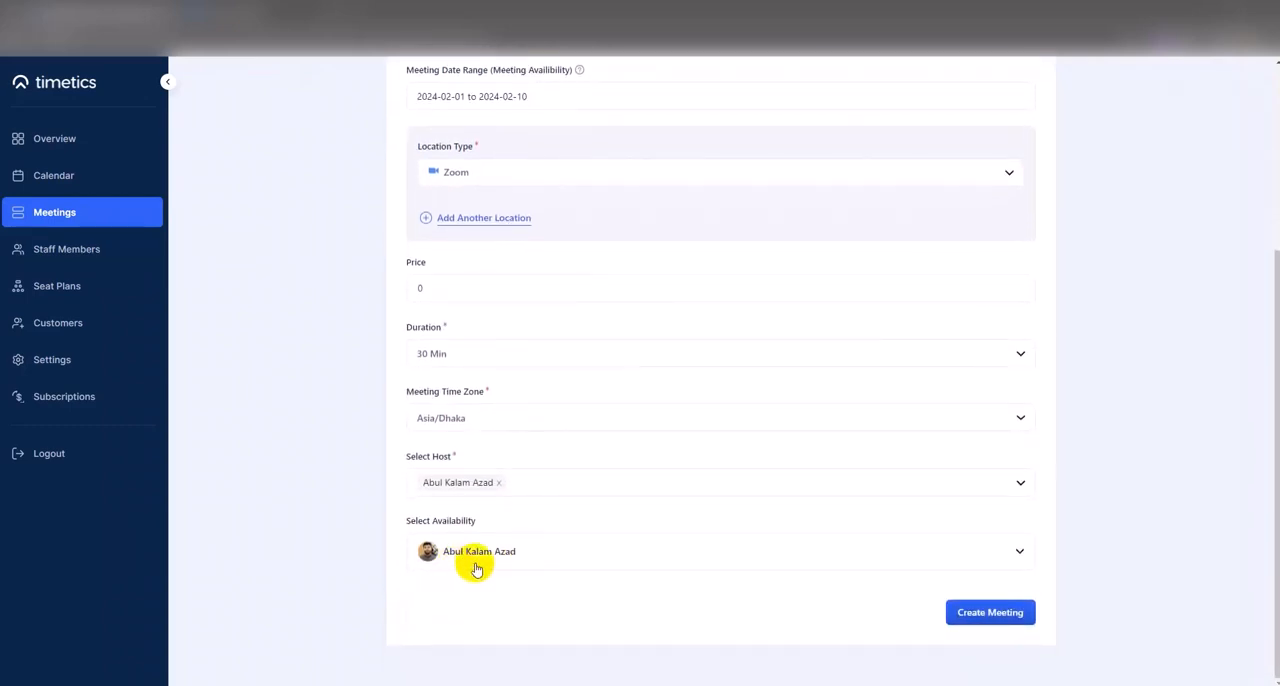
{"action": "left_click", "coordinate": [1005, 616]}
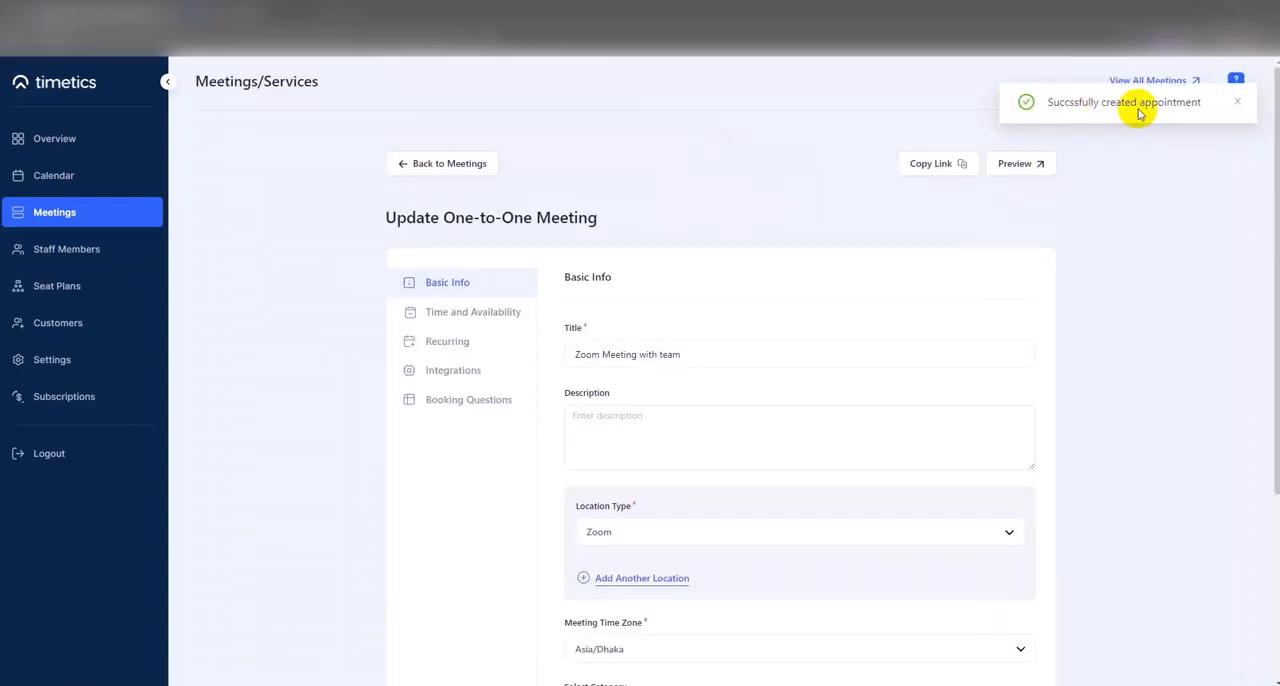
{"action": "left_click", "coordinate": [1237, 102]}
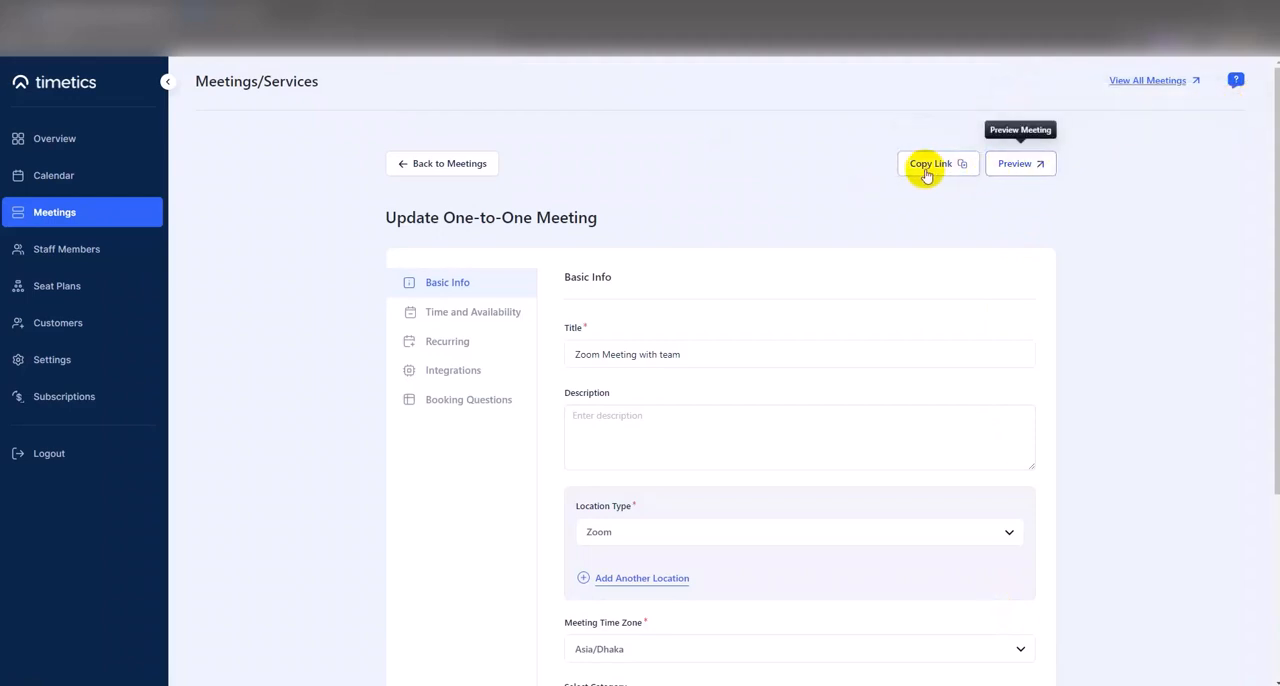
- Preview the meeting's booking page and choose the 10:30 am slot on February 2, 2024
{"action": "left_click", "coordinate": [1010, 168]}
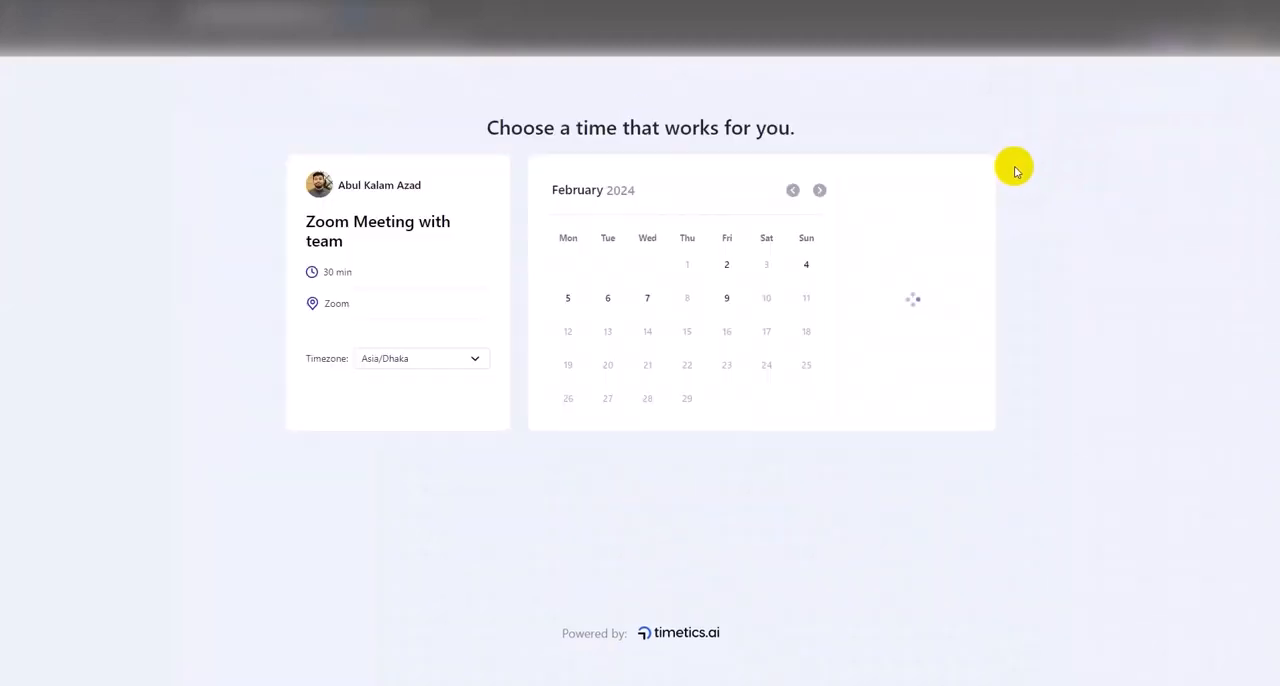
{"action": "left_click", "coordinate": [725, 278]}
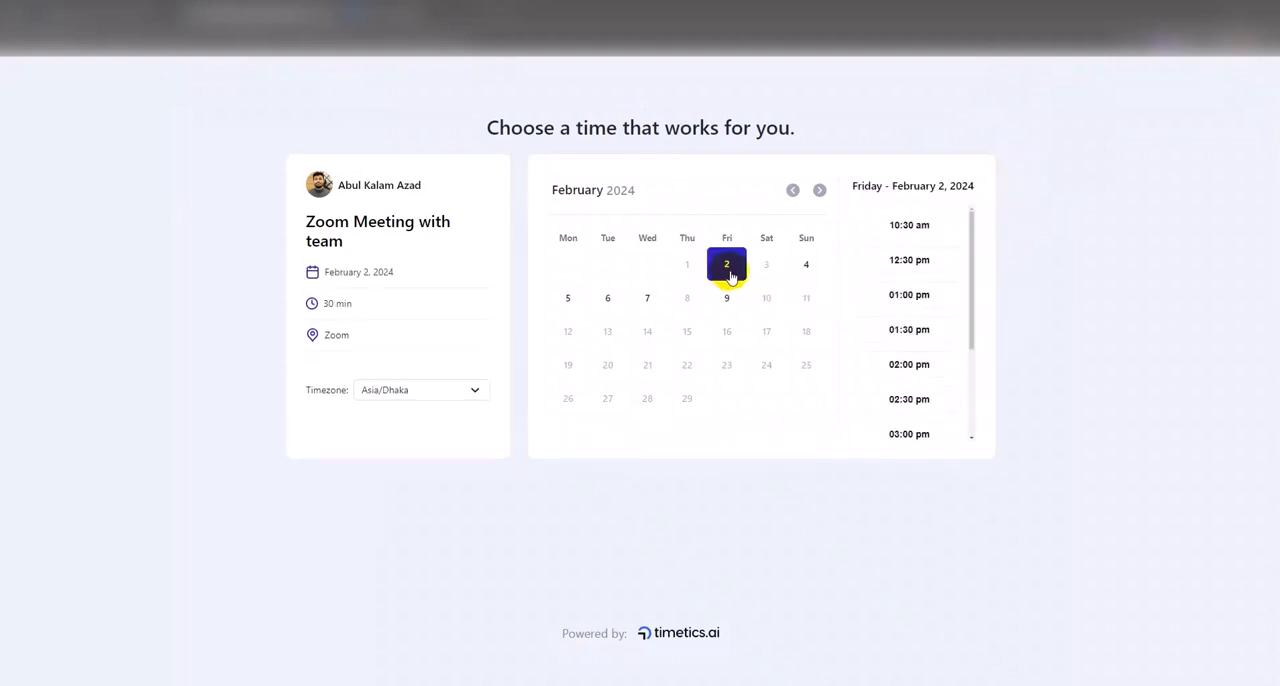
{"action": "left_click", "coordinate": [903, 228]}
- Fill in the attendee's name and e-mail from the saved entries and confirm the appointment
{"action": "left_click", "coordinate": [612, 205]}
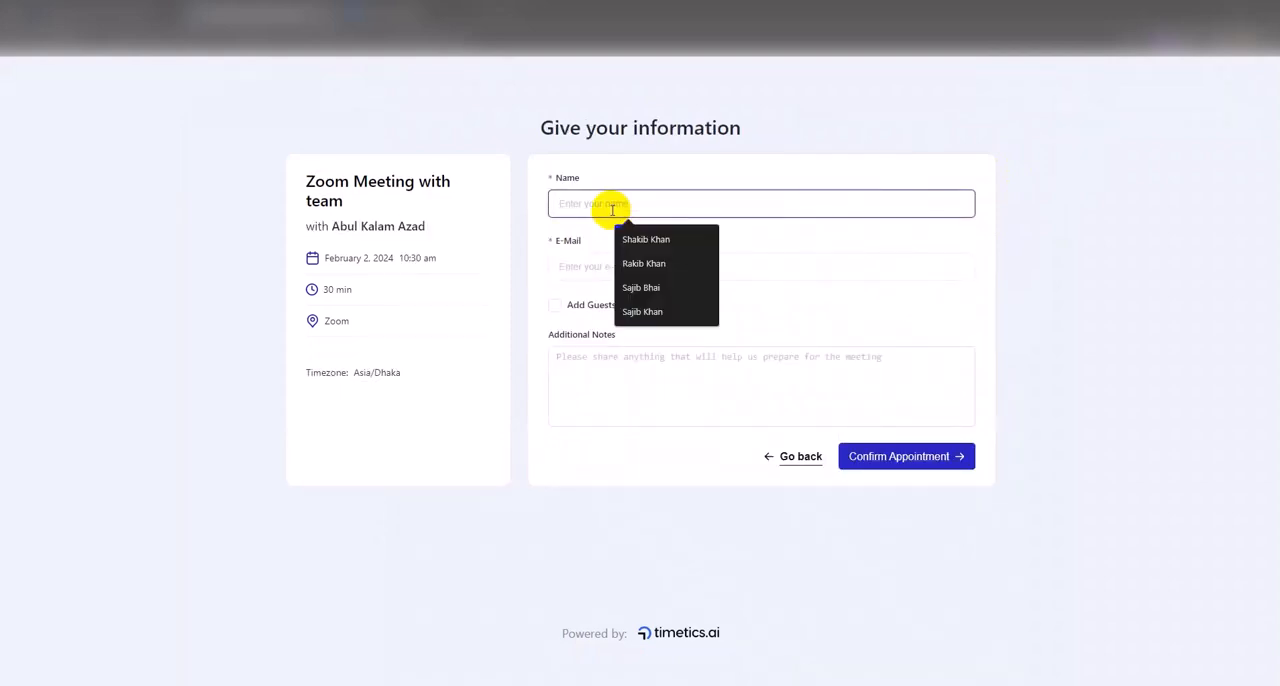
{"action": "left_click", "coordinate": [632, 244]}
{"action": "left_click", "coordinate": [615, 257]}
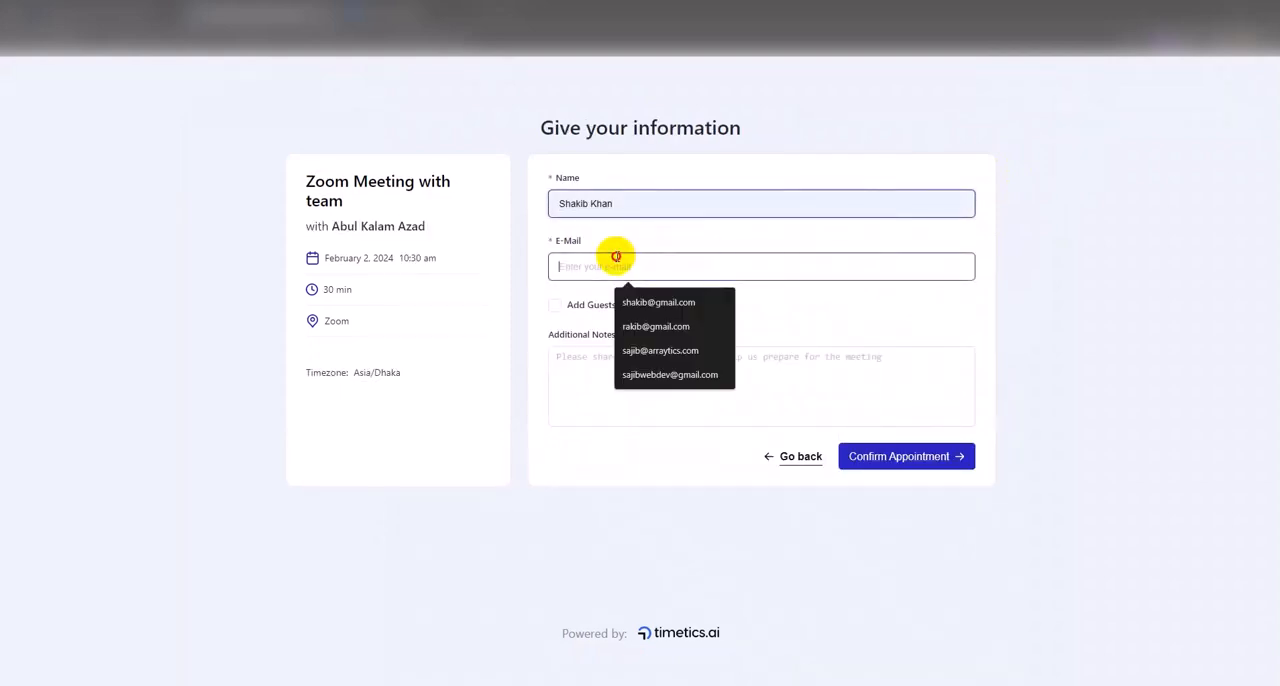
{"action": "left_click", "coordinate": [655, 352]}
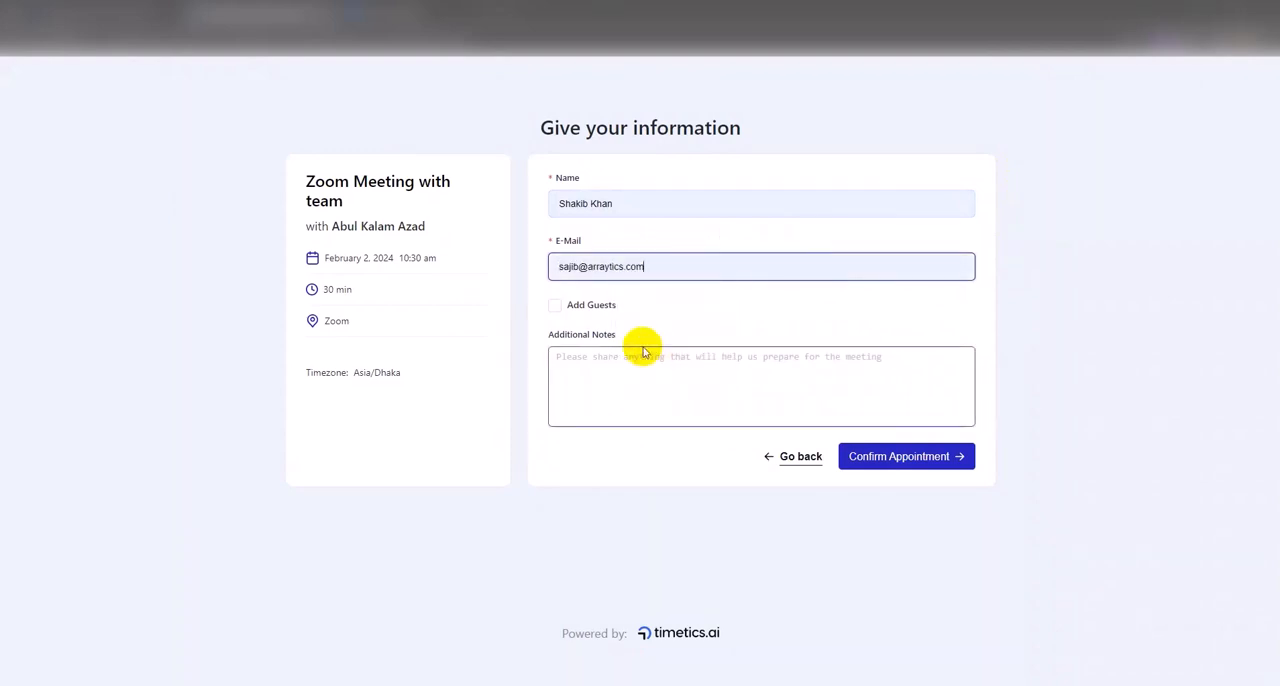
{"action": "left_click", "coordinate": [883, 461]}
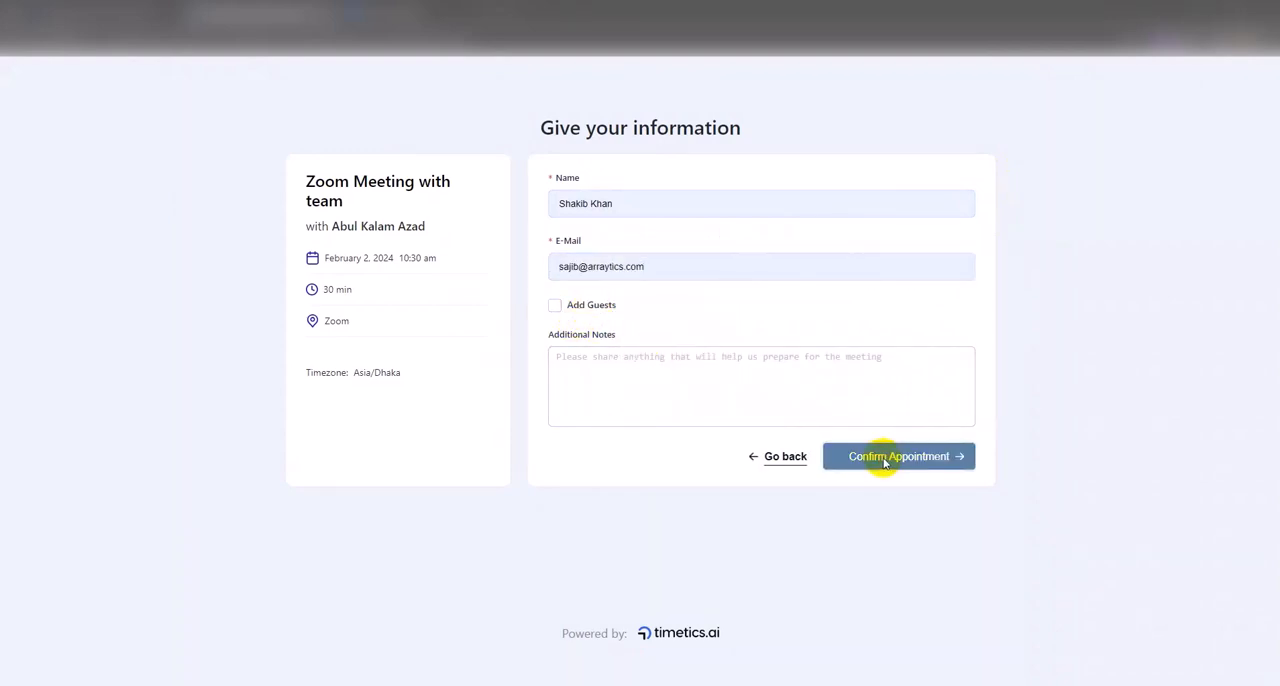